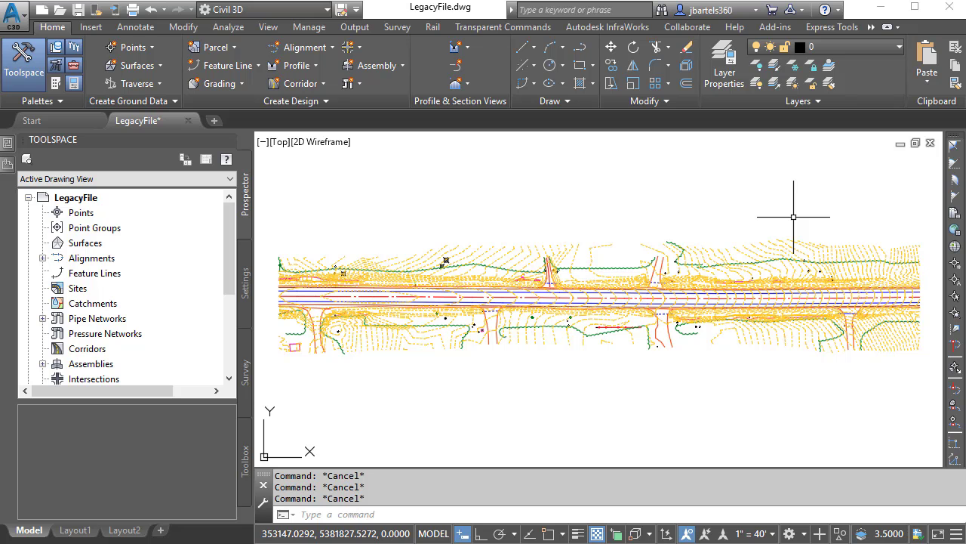
Turn on the SRV-TIN layer and isolate it by picking a TIN line
left_click(876, 47)
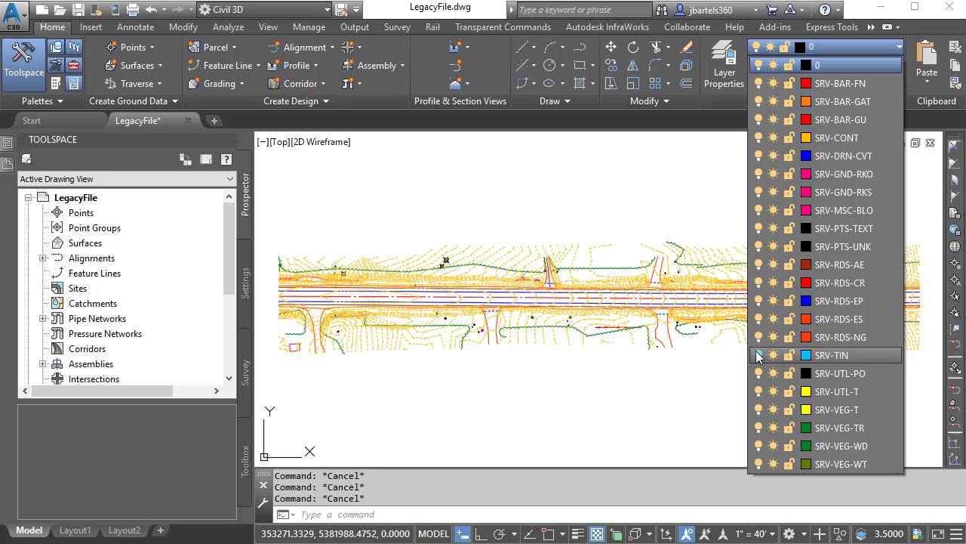
left_click(758, 355)
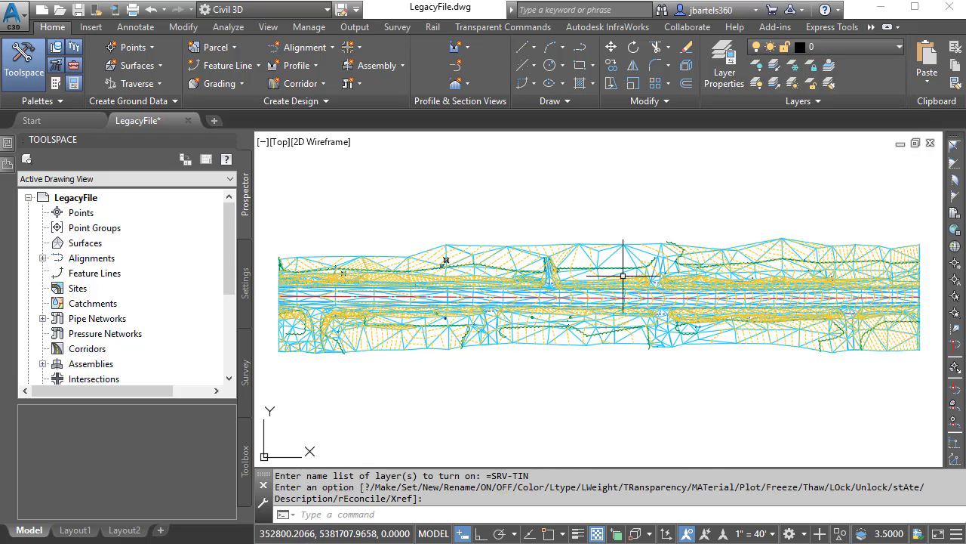
scroll(623, 275, "up", 6)
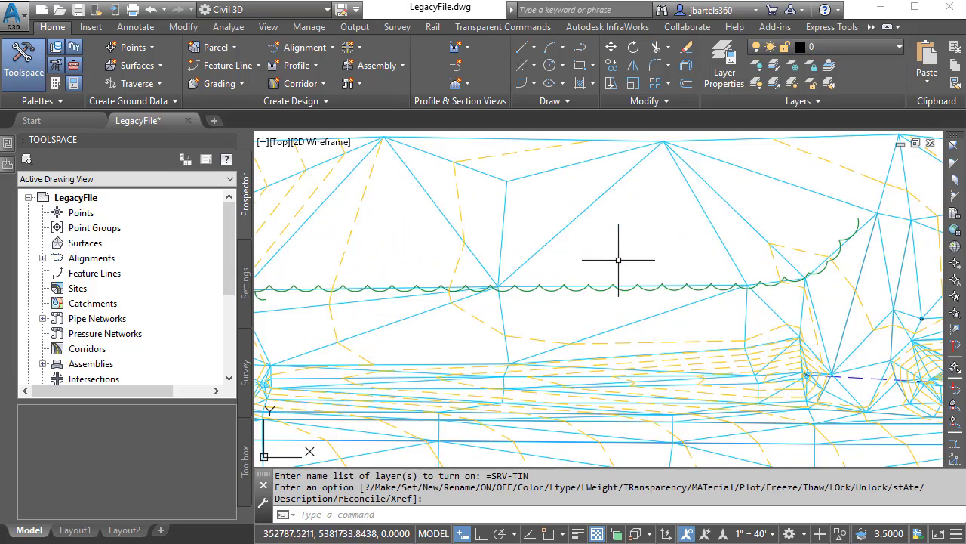
mouse_move(584, 213)
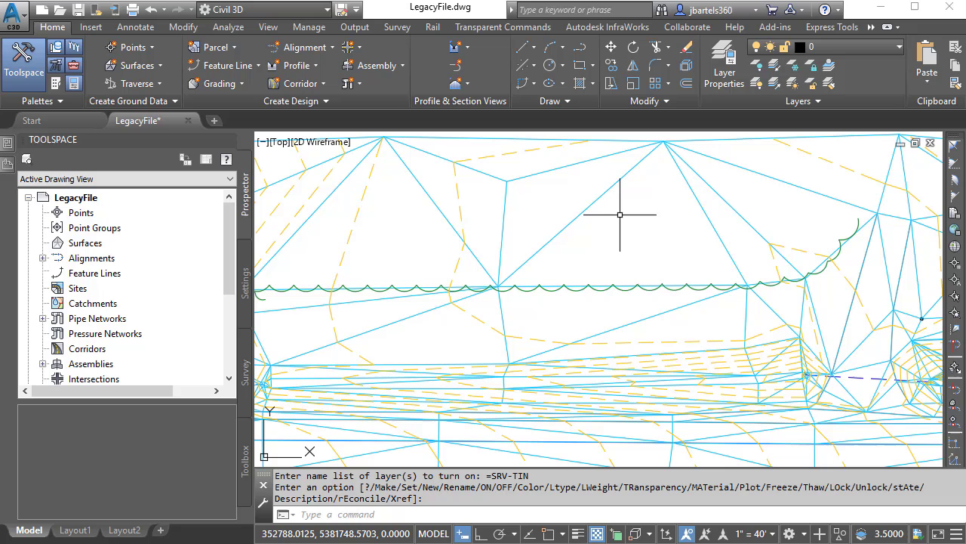
left_click(775, 69)
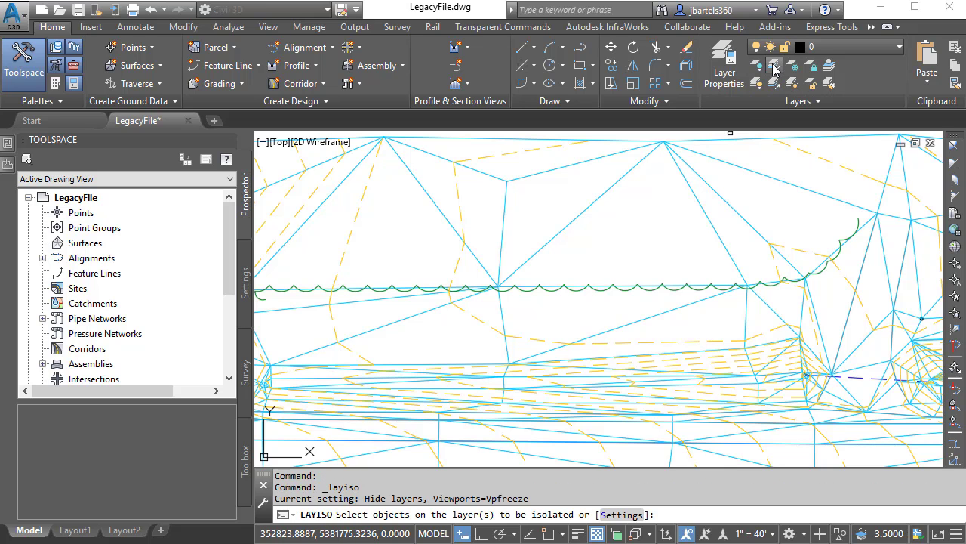
left_click(634, 169)
key("Return")
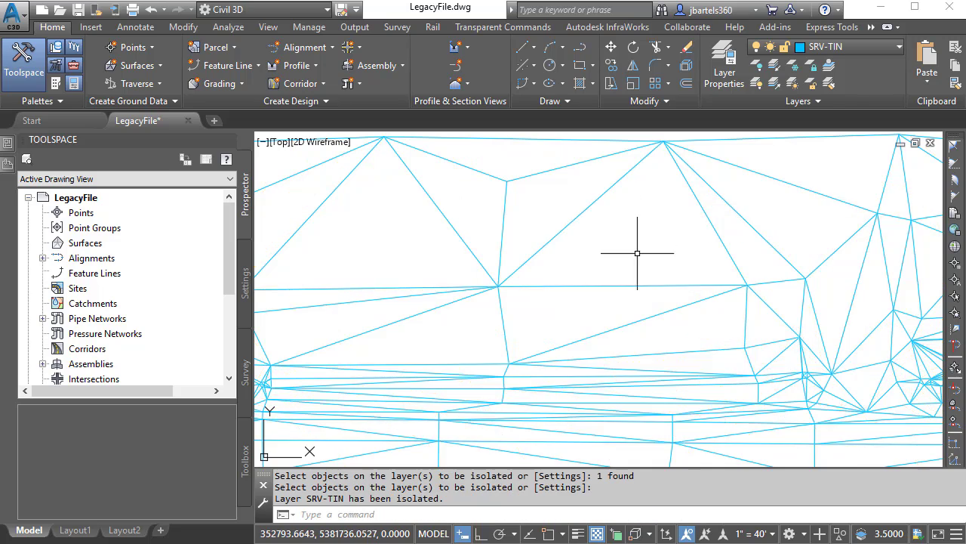
Select the TIN lines, orbit them to inspect in 3D, then return to PLAN view
scroll(637, 254, "down", 2)
scroll(637, 253, "down", 2)
left_click(889, 224)
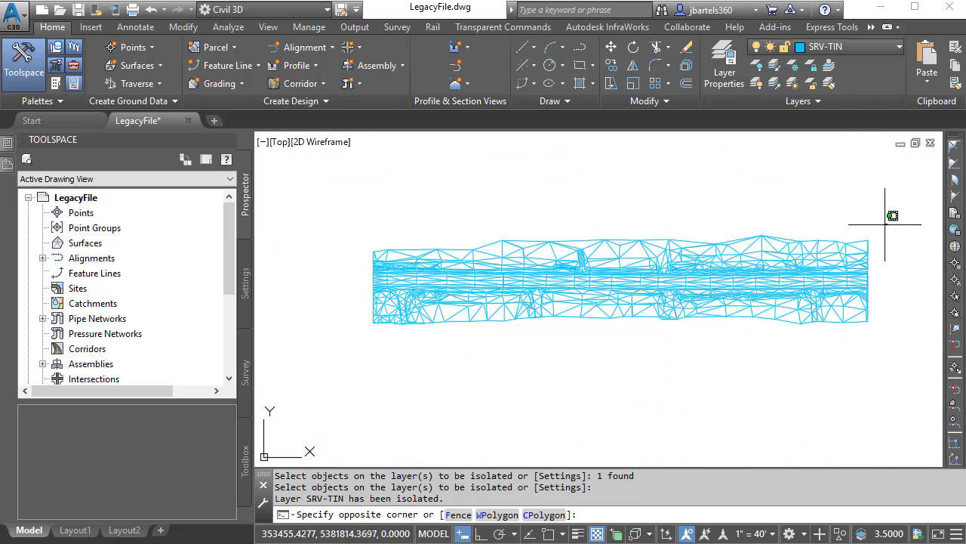
left_click(343, 334)
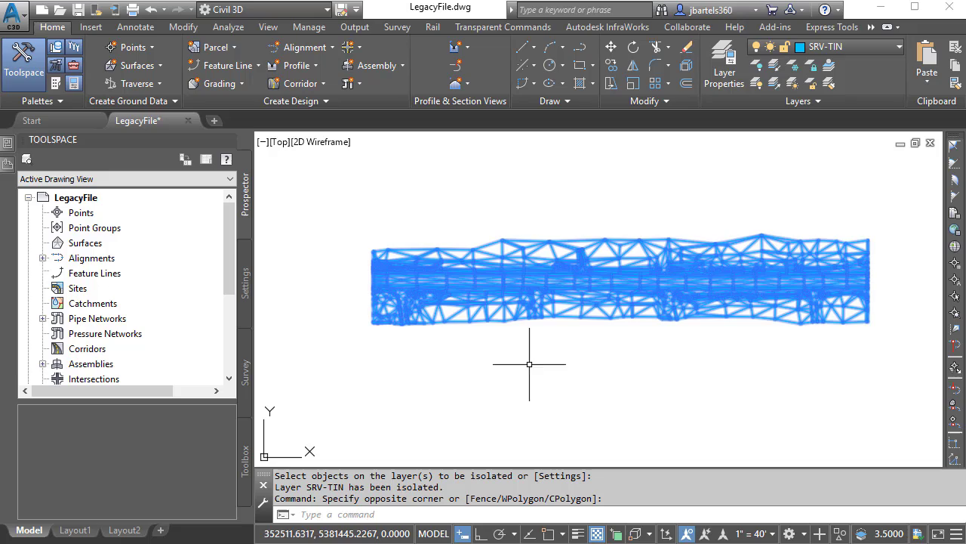
middle_click_drag(580, 377, 425, 270, "shift")
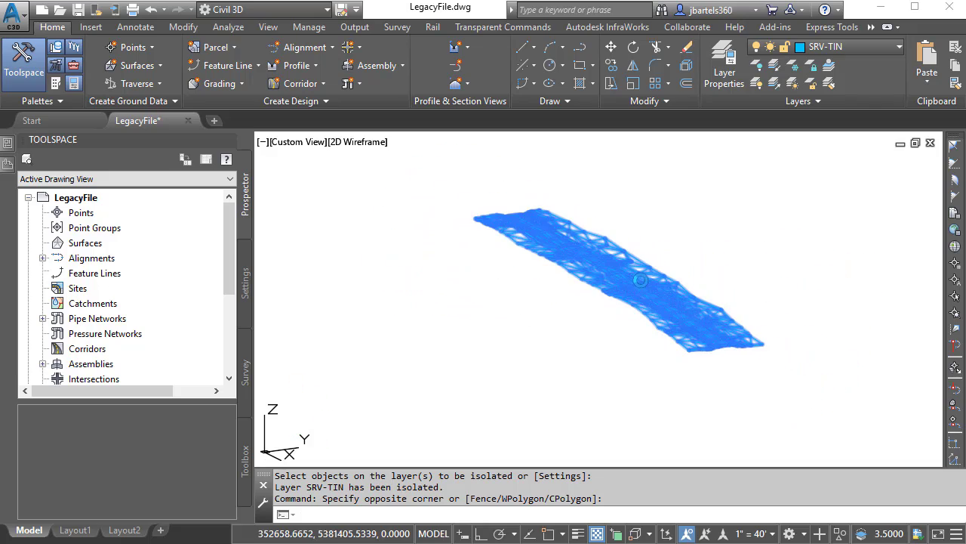
scroll(464, 279, "up", 2)
scroll(627, 306, "up", 1)
middle_click_drag(626, 306, 665, 378, "shift")
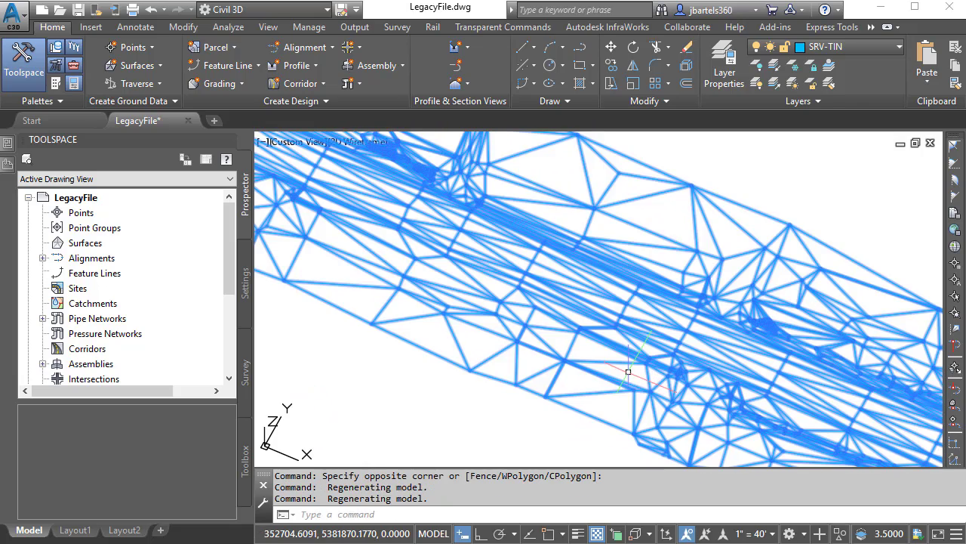
type("plan")
key("Return")
key("Return")
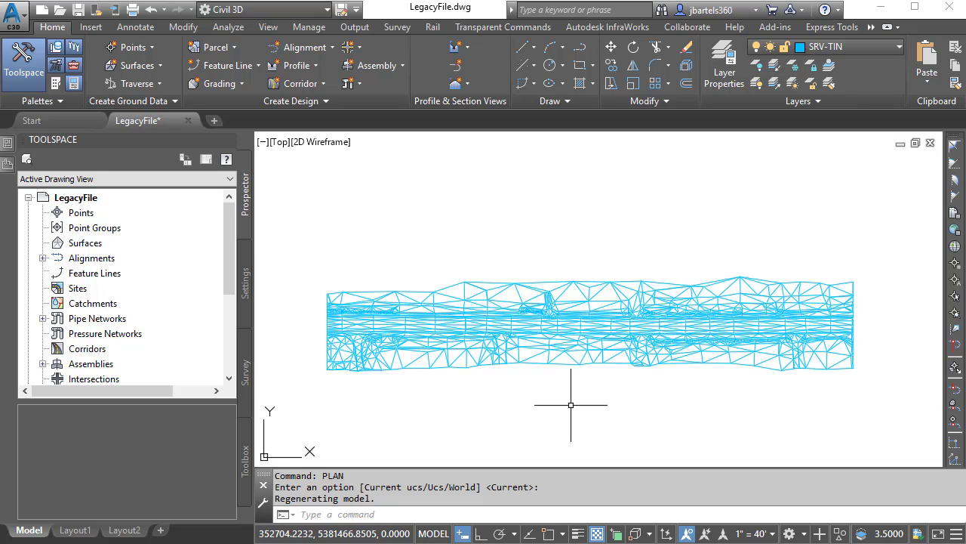
Generate a LINEWORKSHRINKWRAP boundary around all 3994 TIN lines
scroll(573, 397, "down", 2)
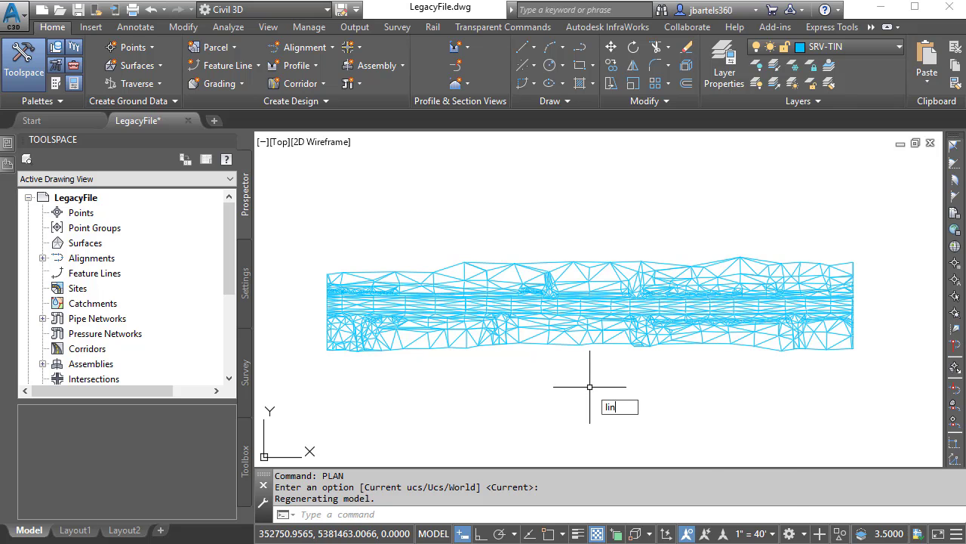
type("ework")
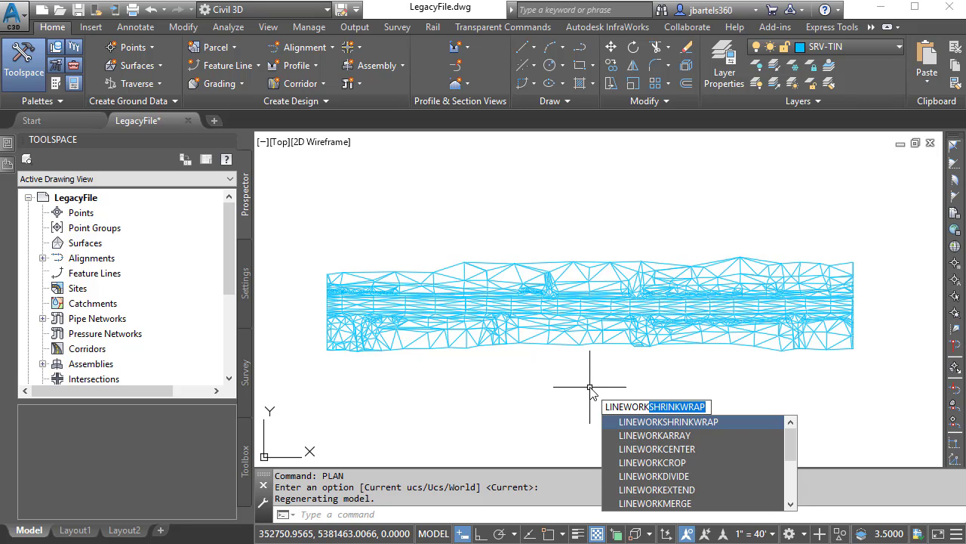
left_click(633, 423)
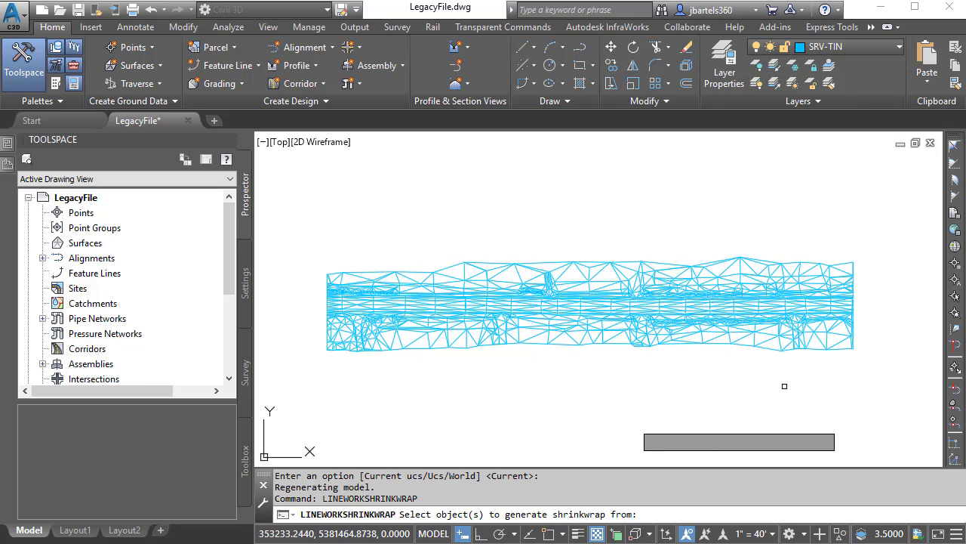
left_click(891, 235)
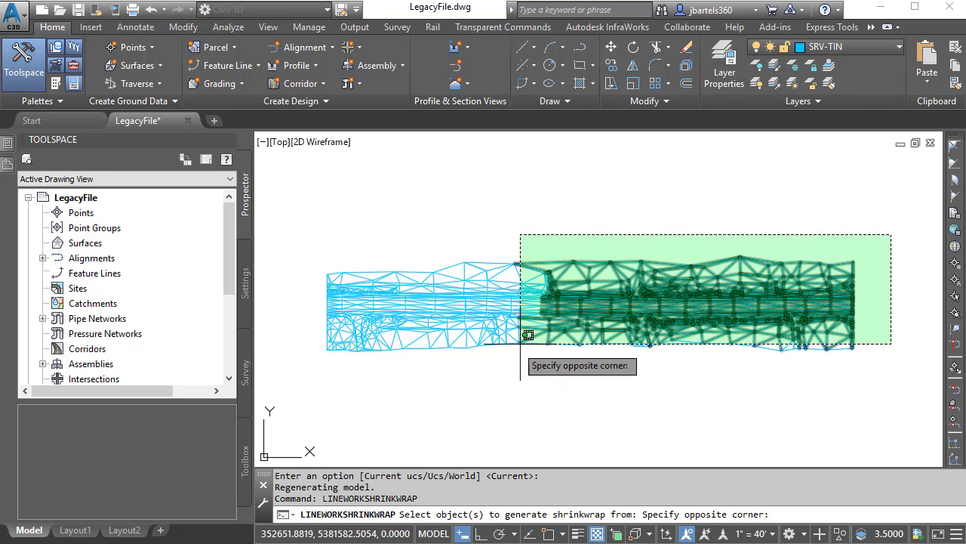
left_click(302, 388)
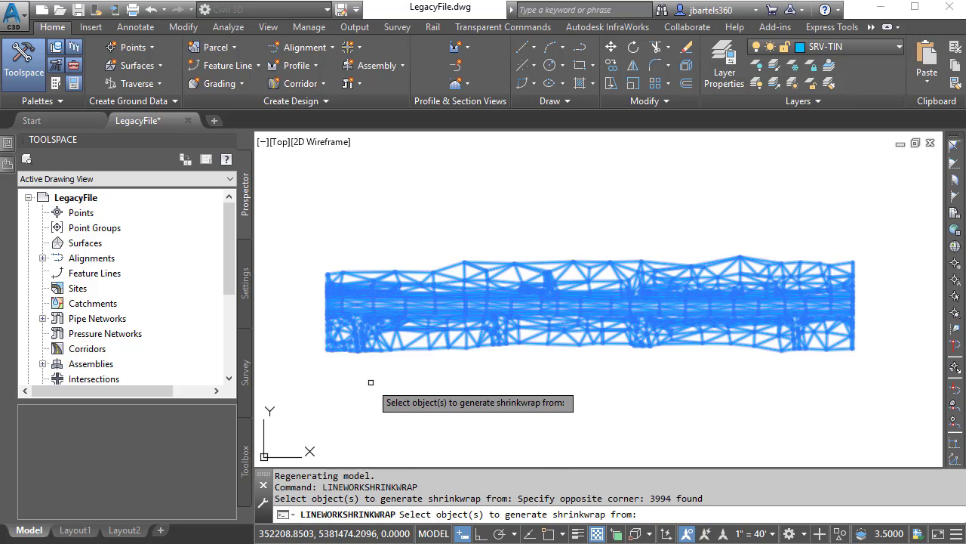
key("Return")
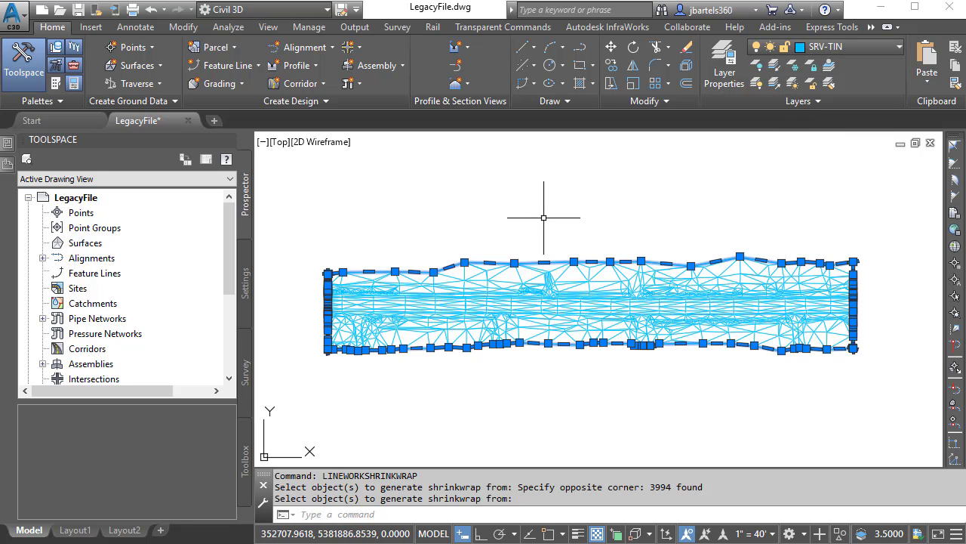
Change the boundary polyline's color to Red in Properties
left_click(9, 145)
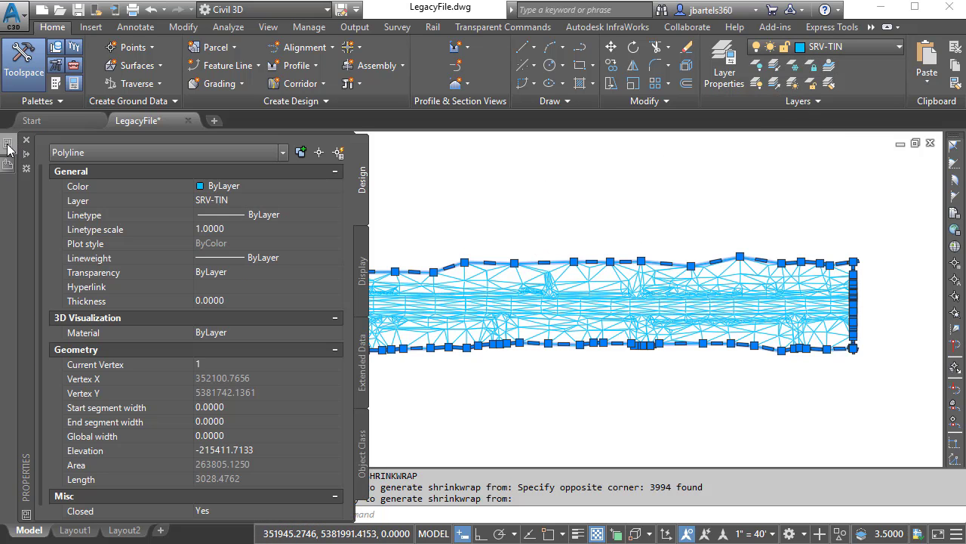
left_click(230, 188)
left_click(240, 189)
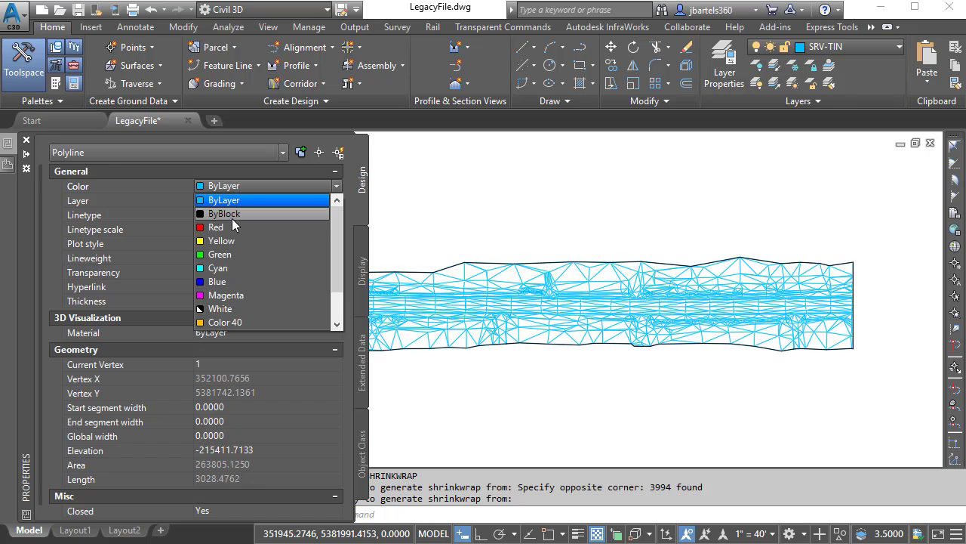
left_click(232, 224)
key("Escape")
key("Escape")
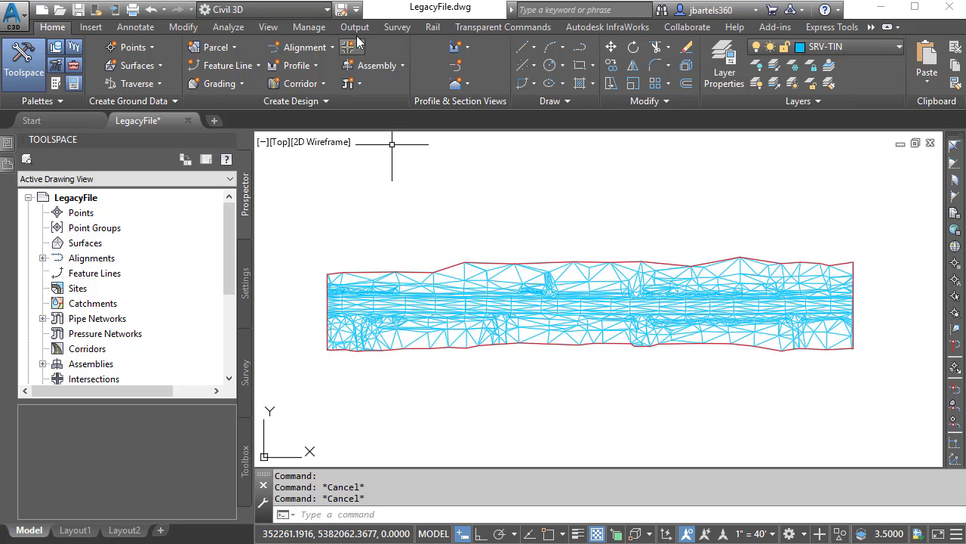
Save the drawing as LegacyFile-tmp.dwg
left_click(343, 11)
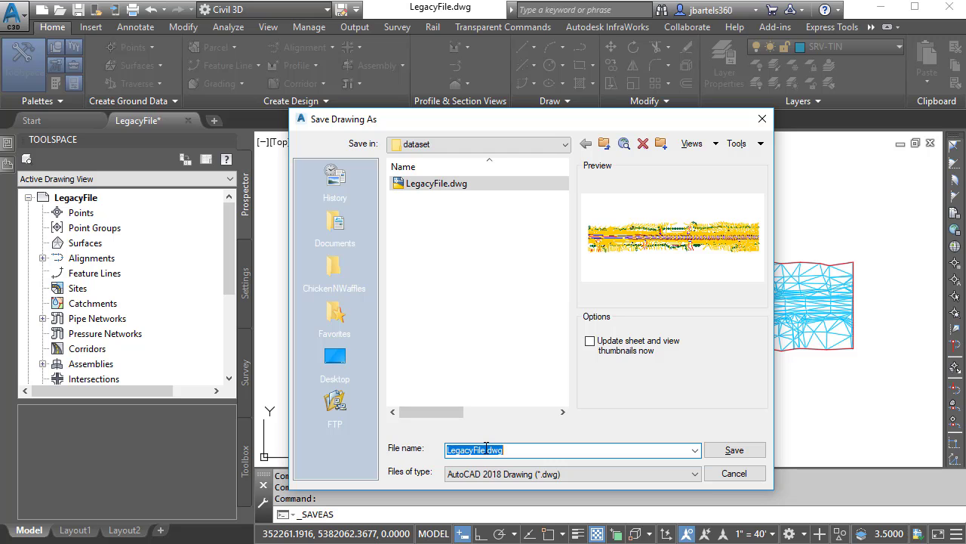
left_click(491, 449)
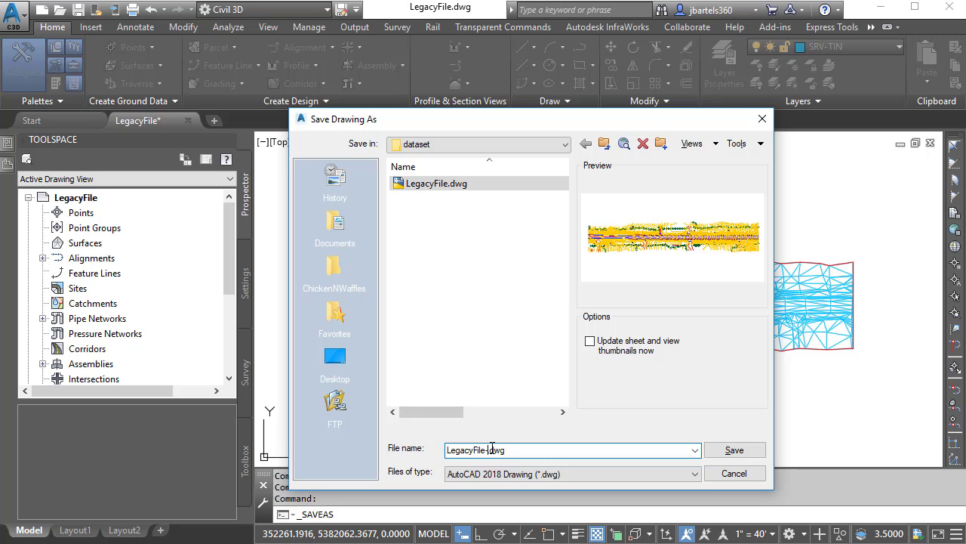
type("-tmp")
key("Return")
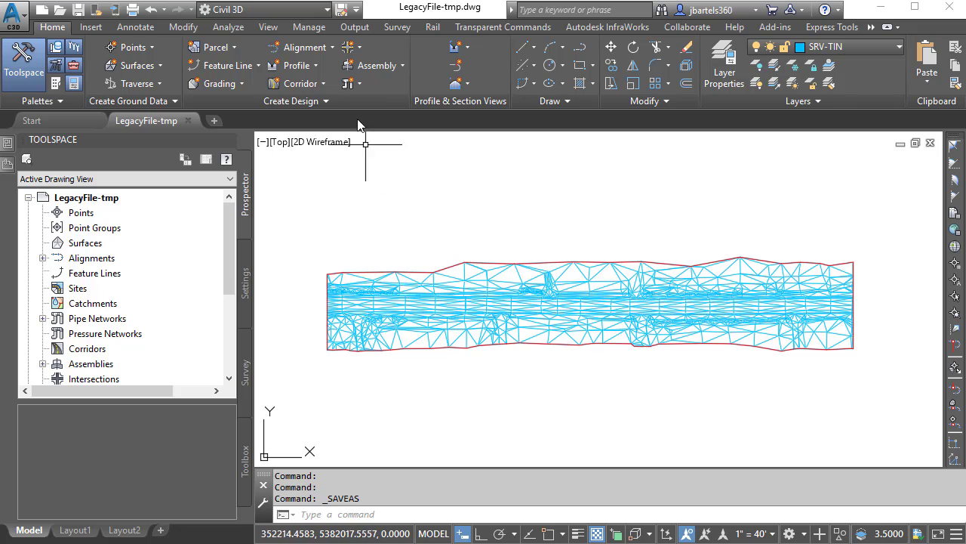
Attach $sample_template.dwt as a referenced template and update the drawing
left_click(310, 27)
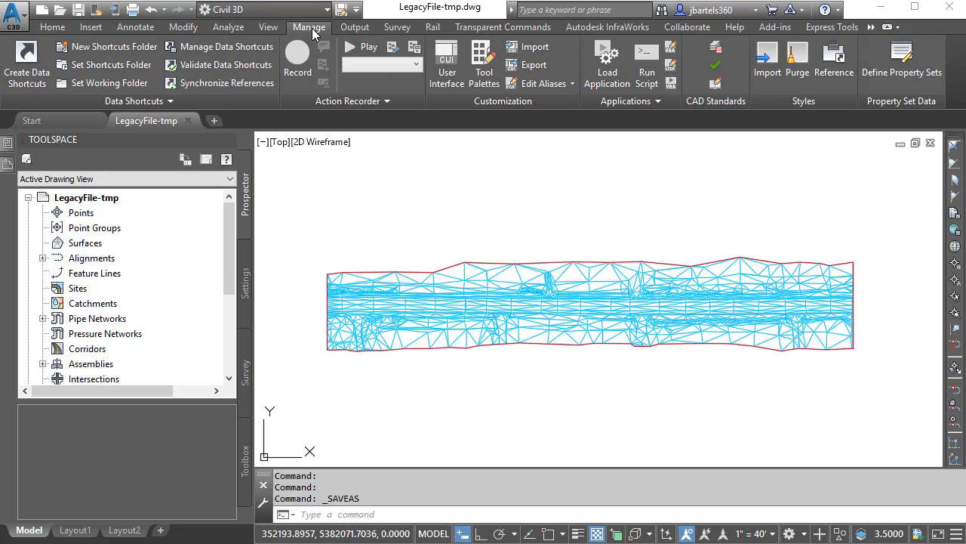
left_click(831, 84)
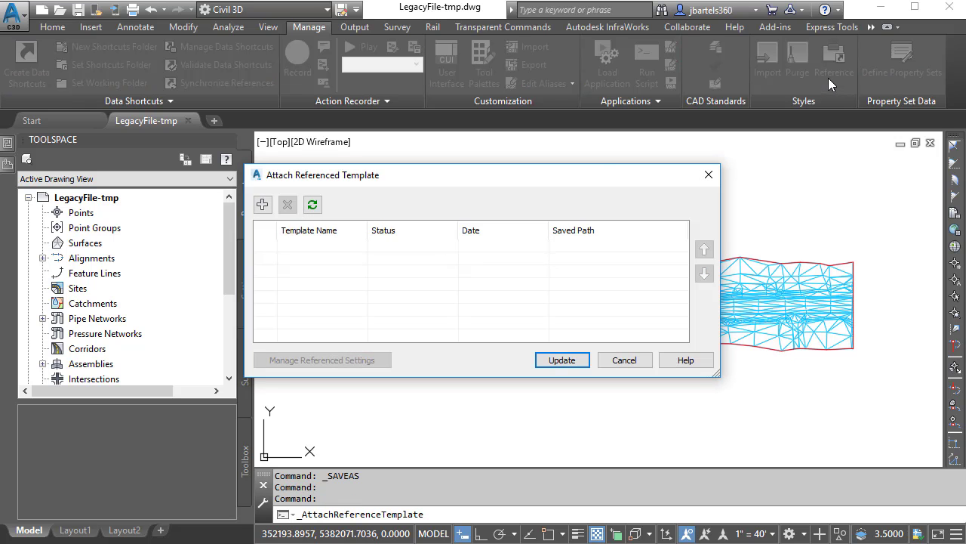
left_click(262, 204)
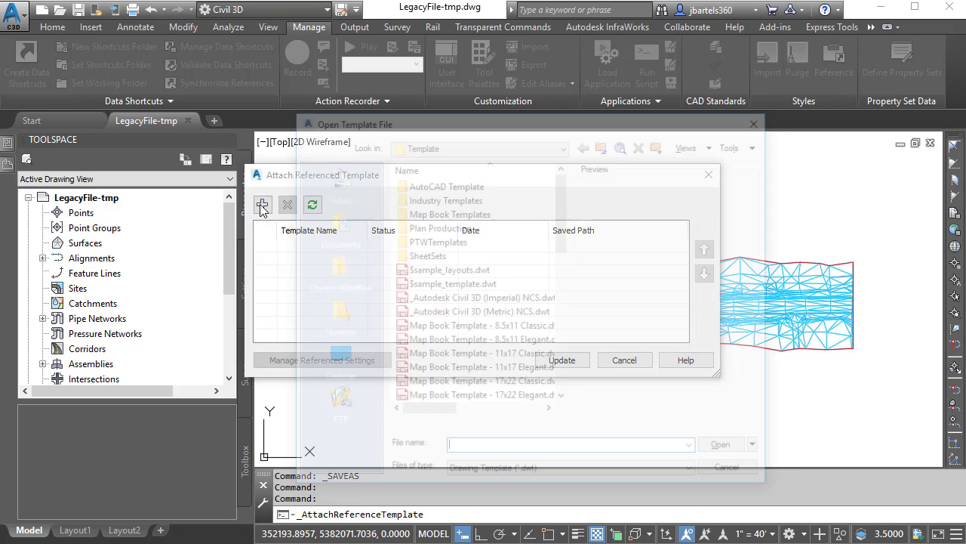
left_click(450, 284)
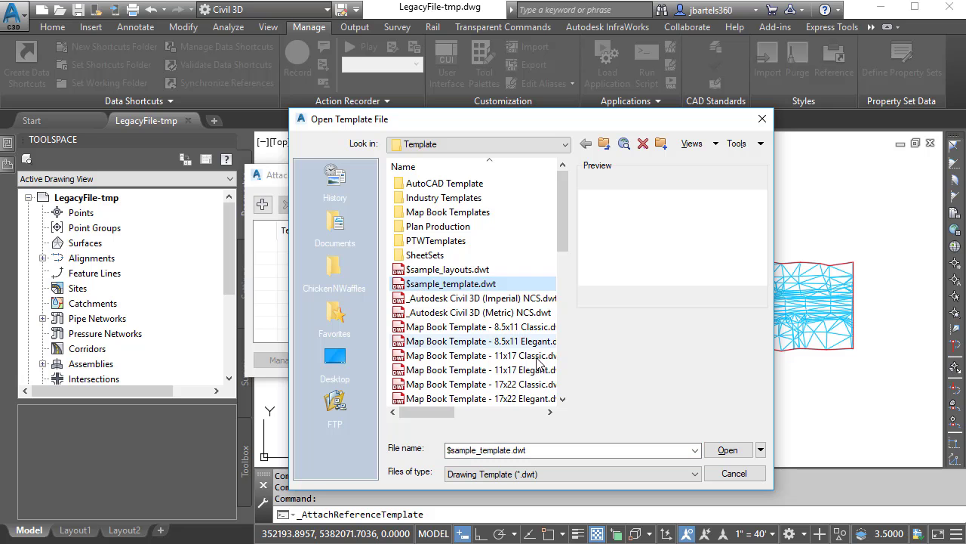
left_click(724, 450)
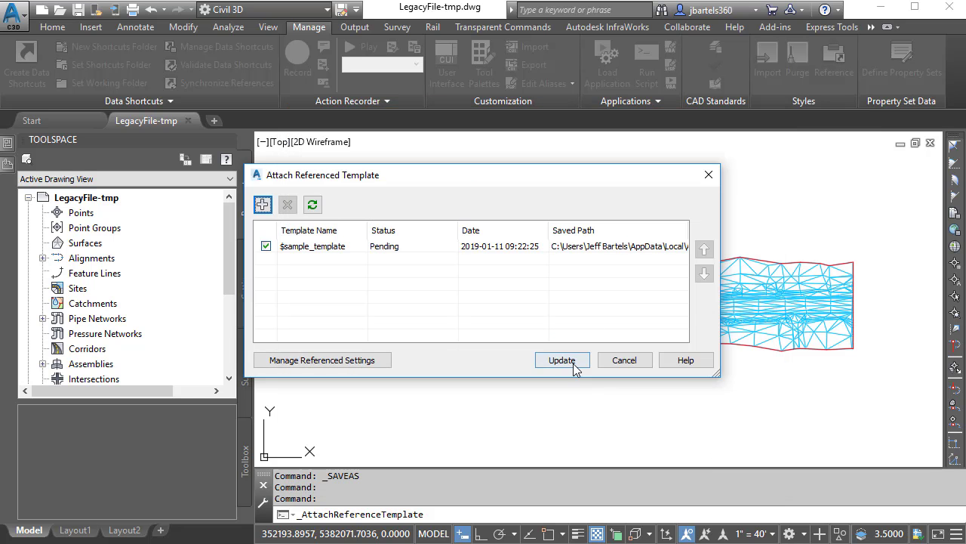
left_click(566, 360)
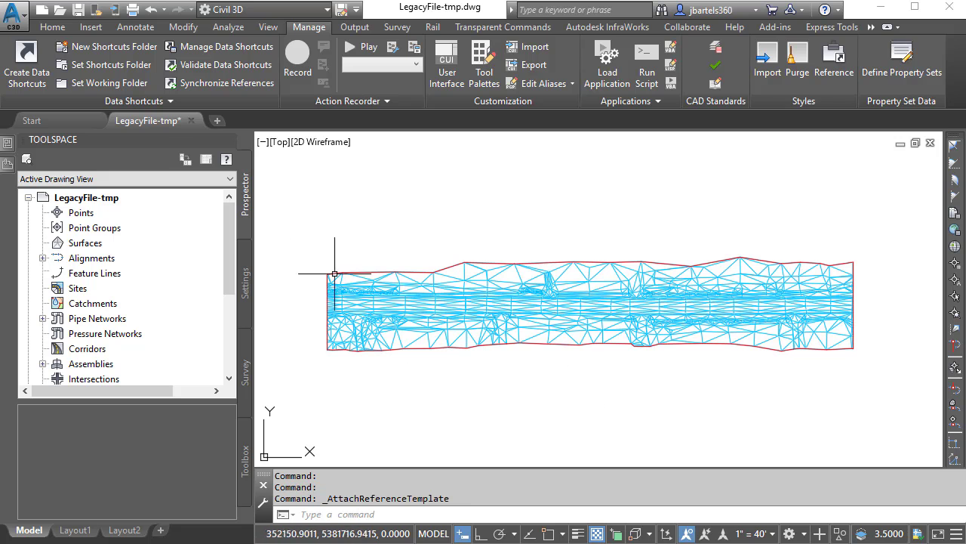
Create an empty TIN surface named EG with the ADSK-TRI_ONLY style on layer Z-SRF-EG
left_click(60, 29)
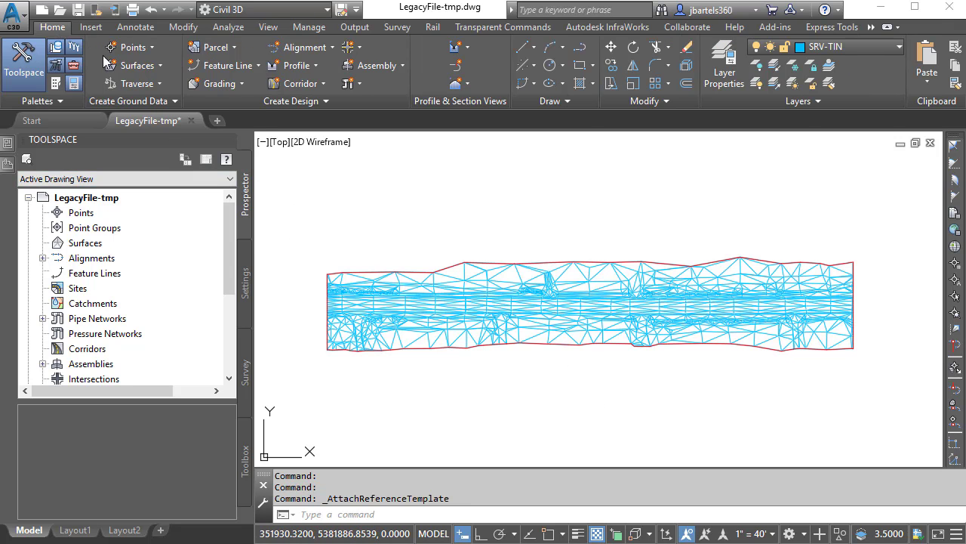
left_click(130, 65)
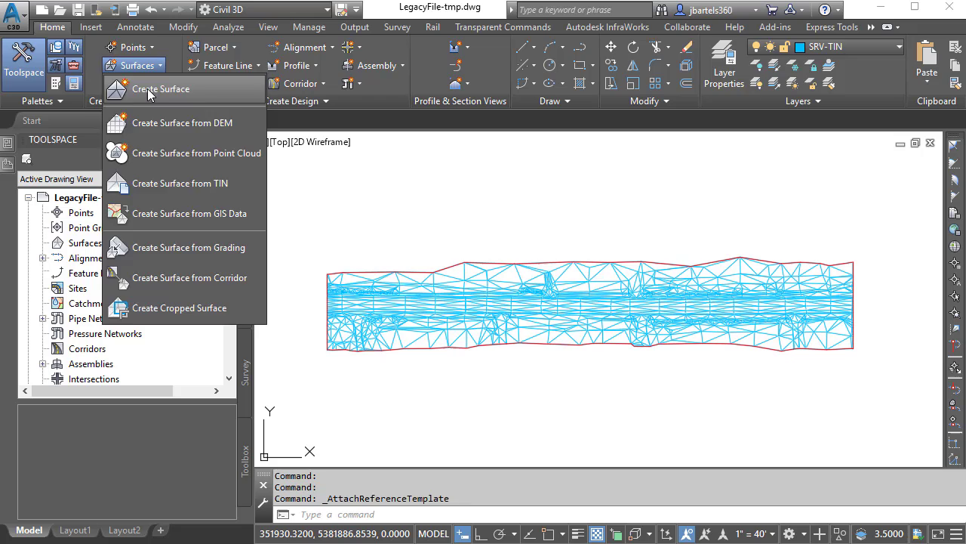
left_click(150, 92)
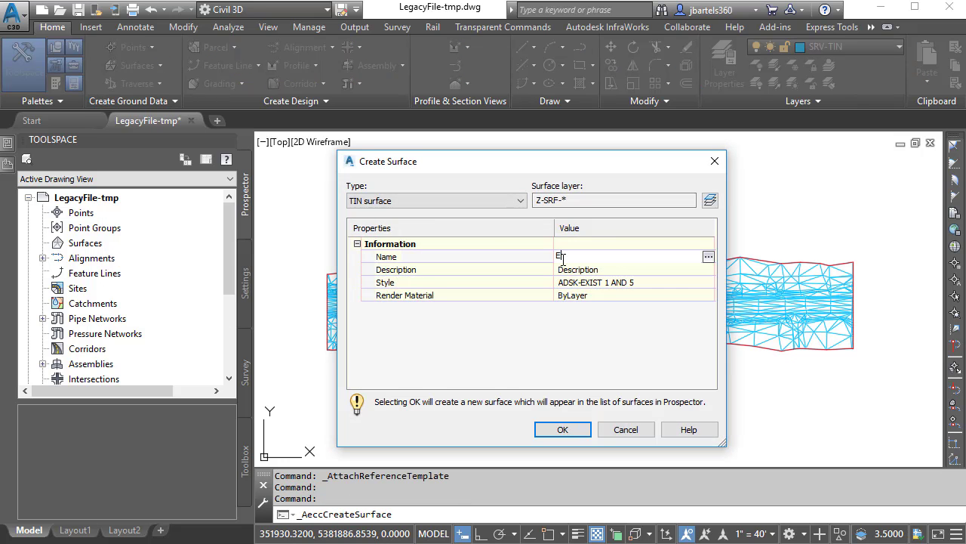
key("Return")
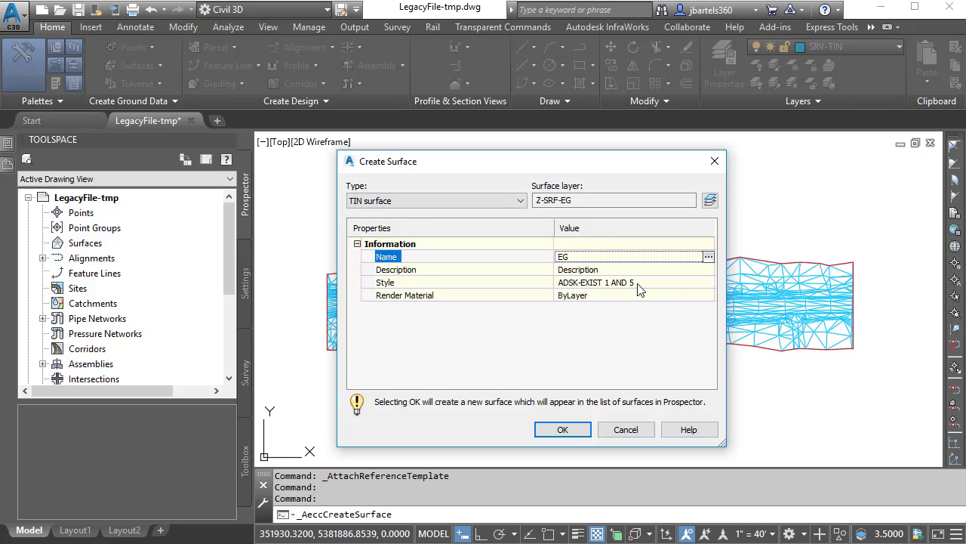
left_click(638, 287)
left_click(707, 282)
left_click(562, 296)
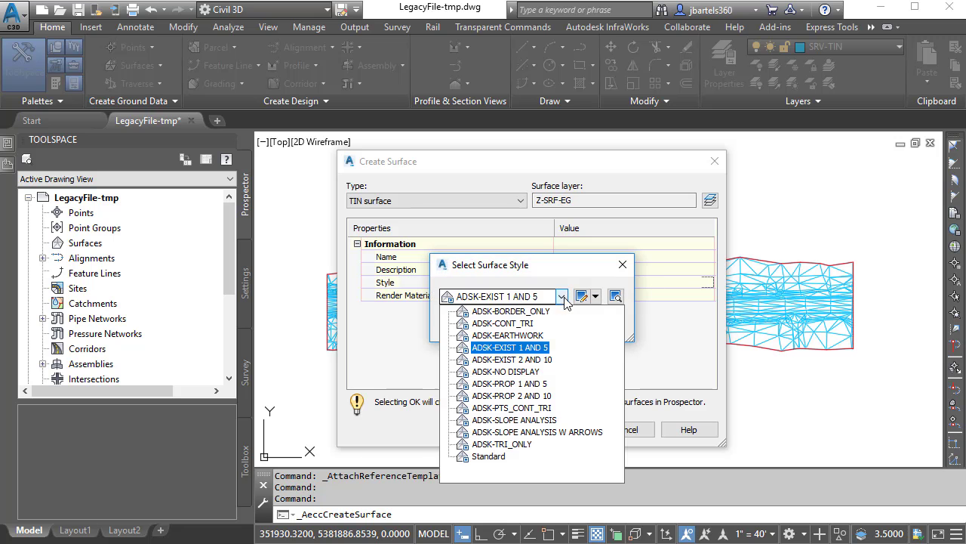
left_click(515, 444)
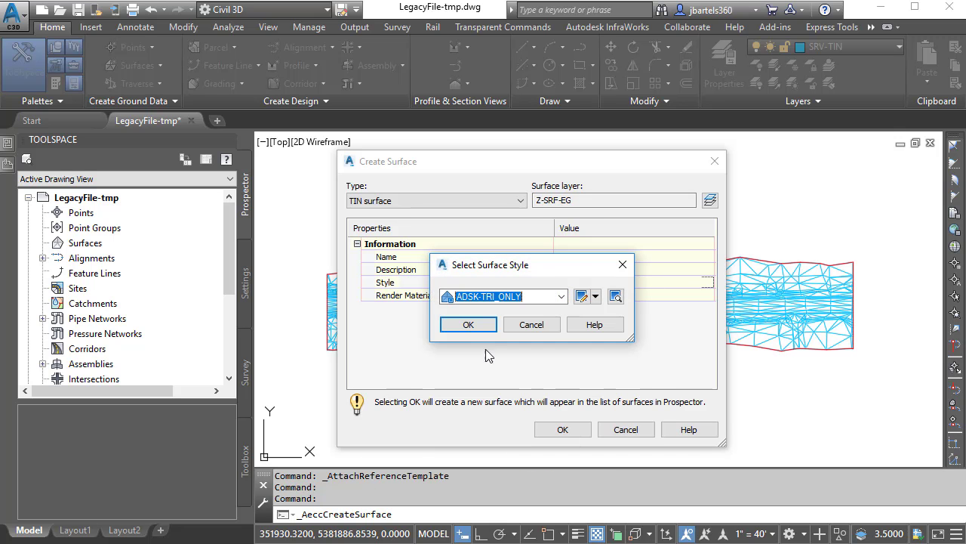
left_click(469, 325)
left_click(558, 428)
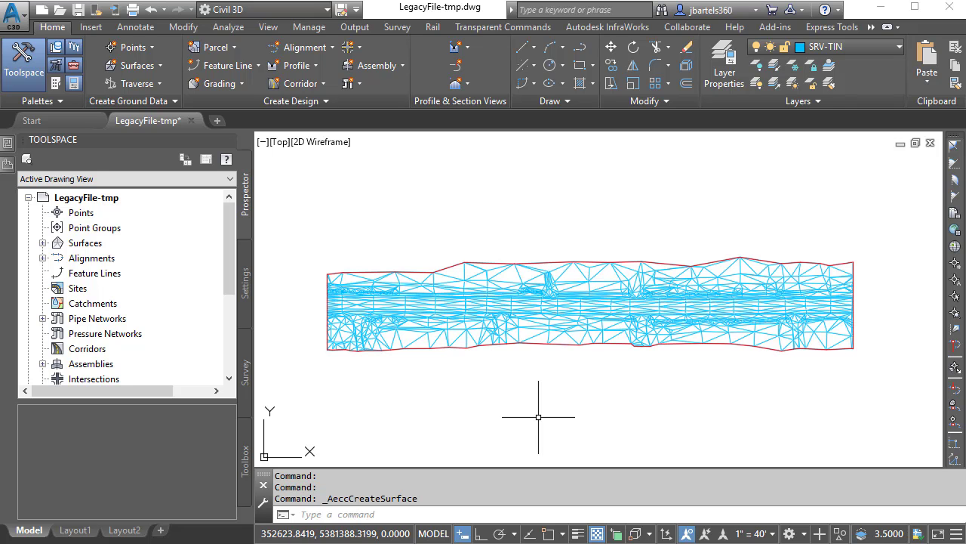
Add drawing-object data to EG using Lines, with Maintain edges checked
left_click(185, 27)
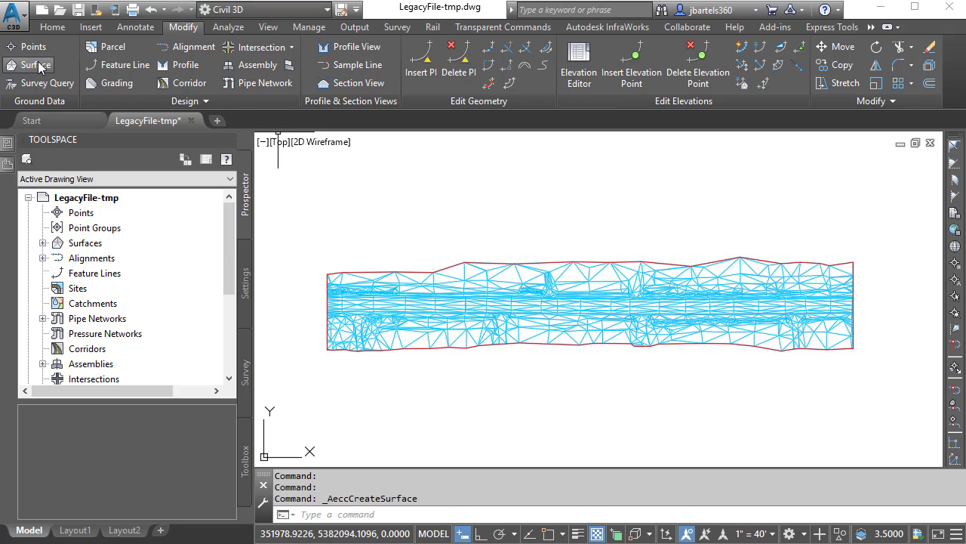
left_click(36, 65)
left_click(280, 78)
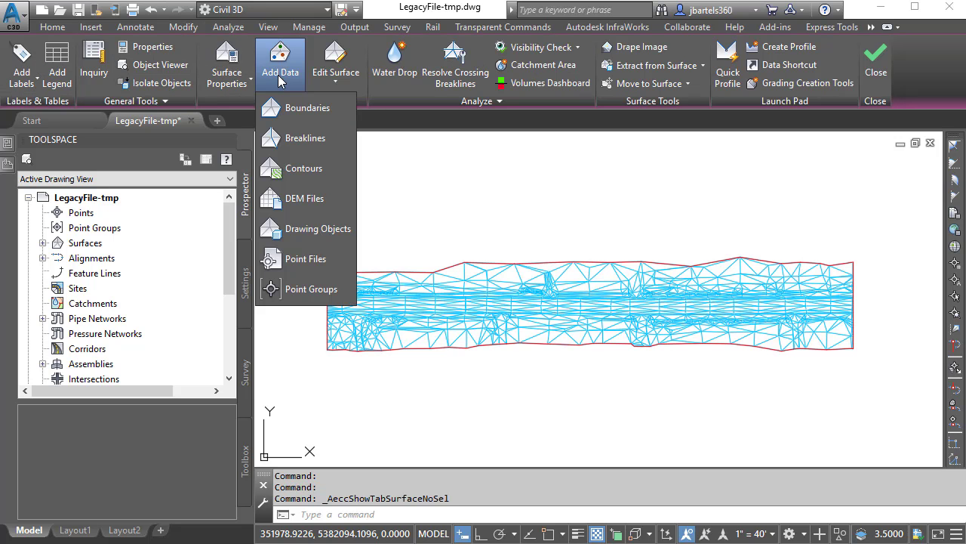
left_click(290, 228)
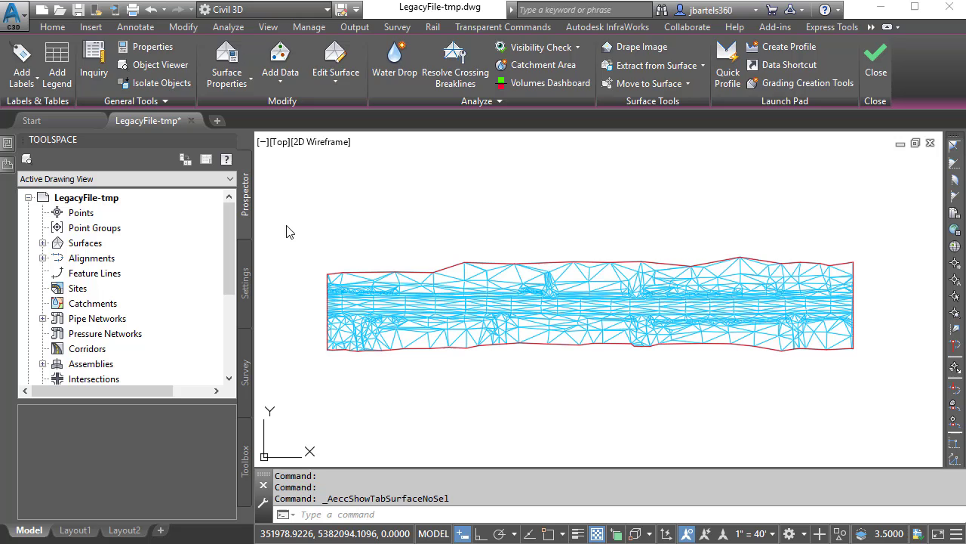
left_click(659, 223)
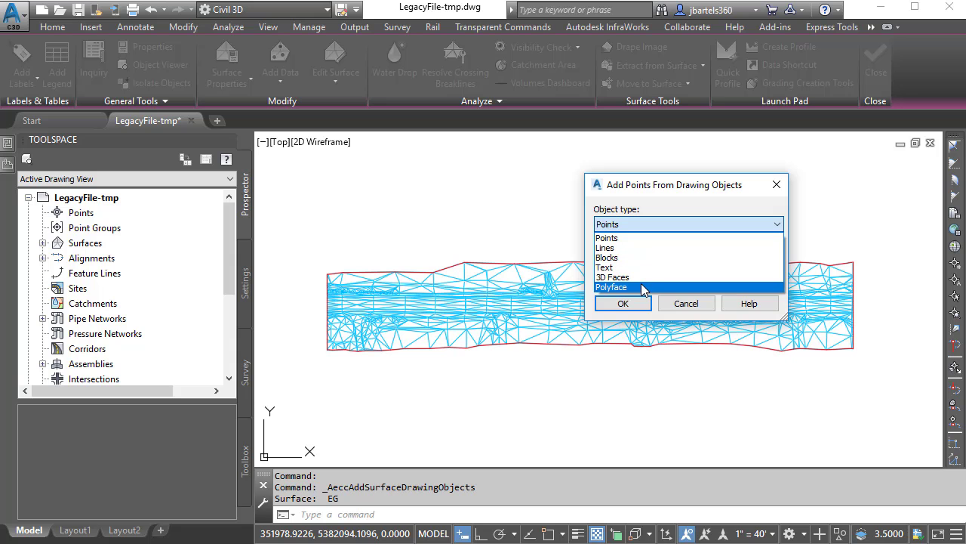
left_click(611, 252)
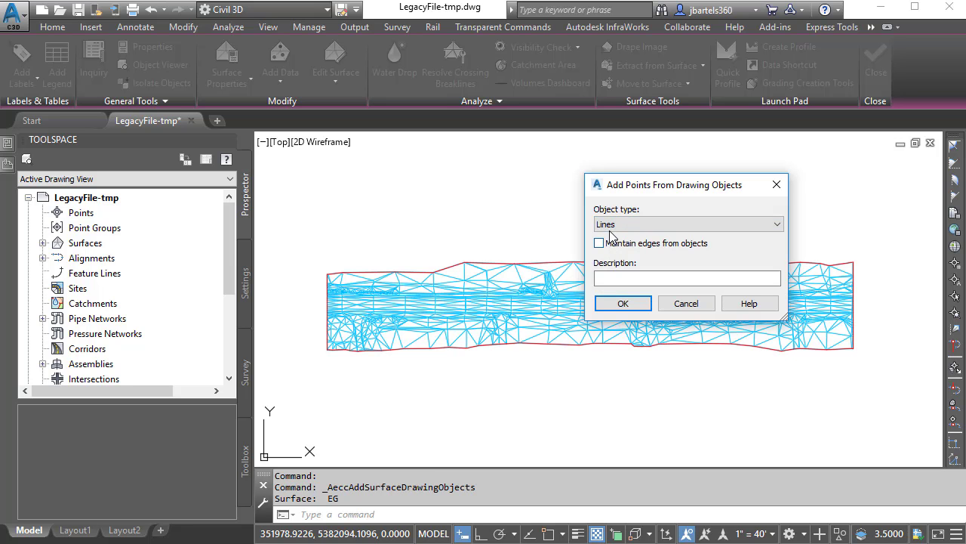
left_click(599, 244)
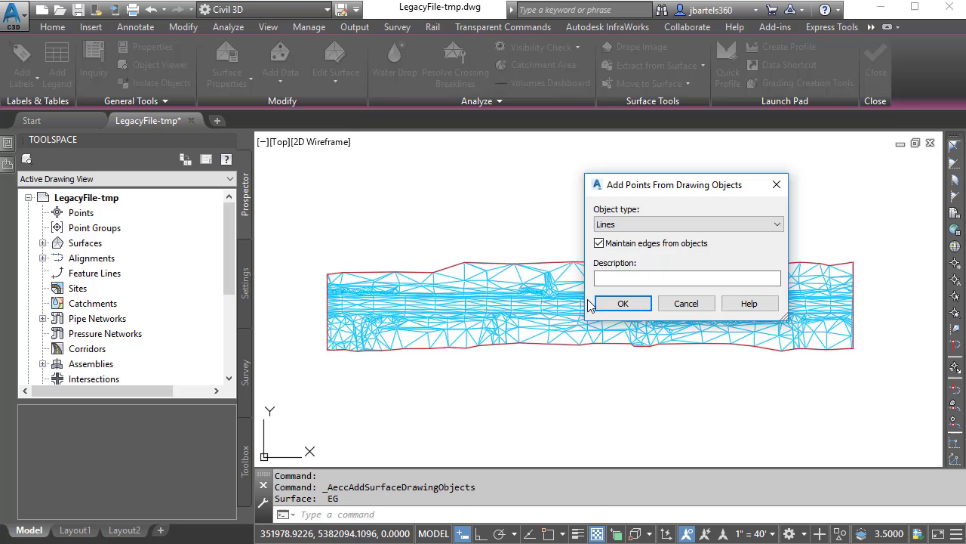
left_click(611, 304)
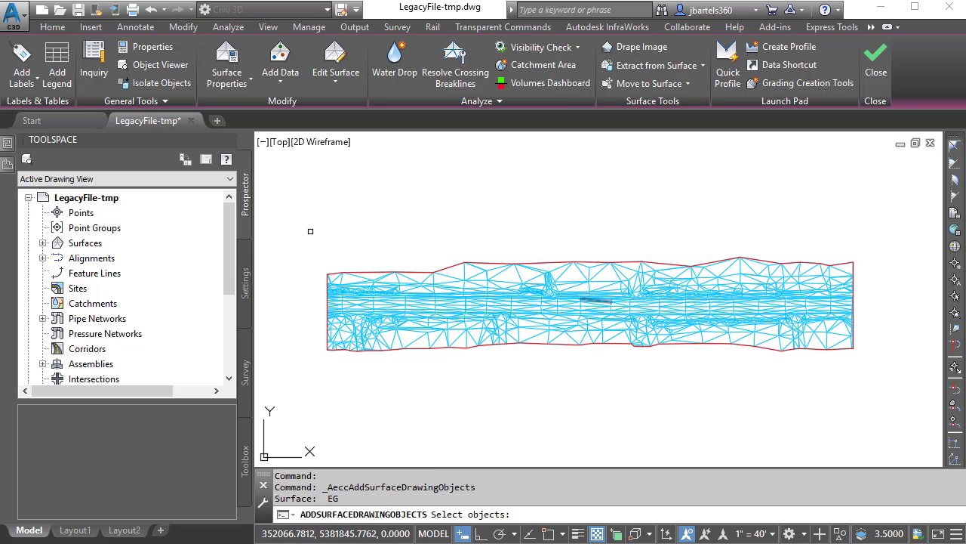
Window-select all 3994 legacy TIN lines to build the EG surface
left_click(310, 231)
left_click(856, 378)
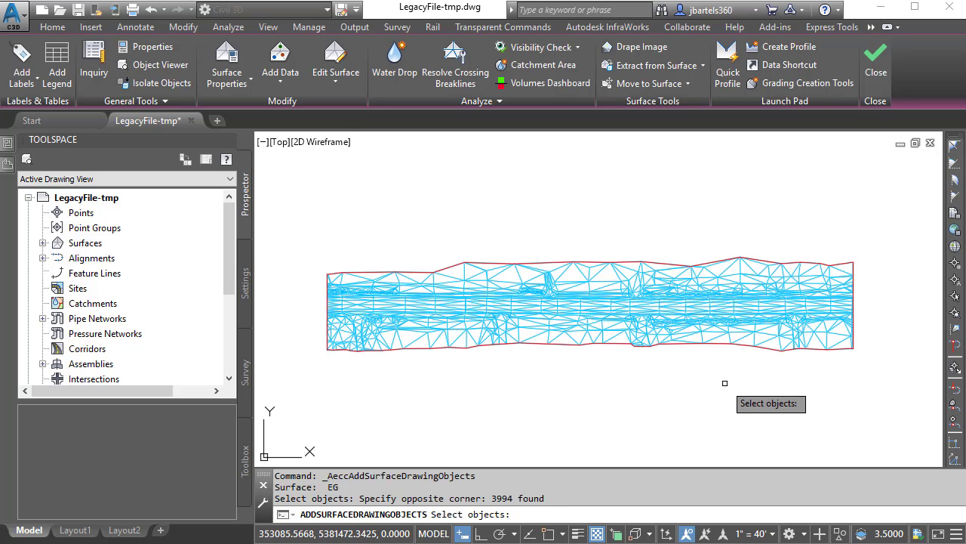
key("Return")
scroll(614, 300, "up", 5)
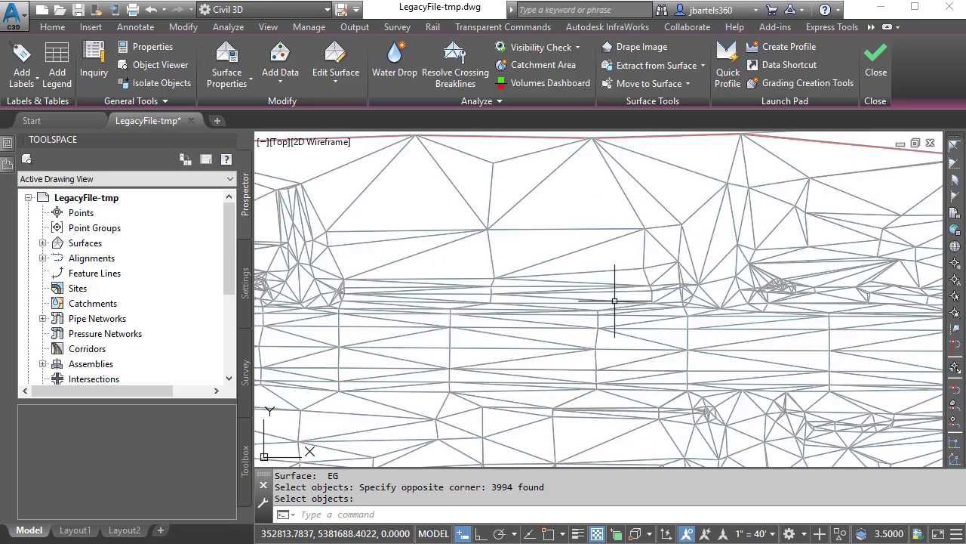
middle_click_drag(614, 300, 657, 367)
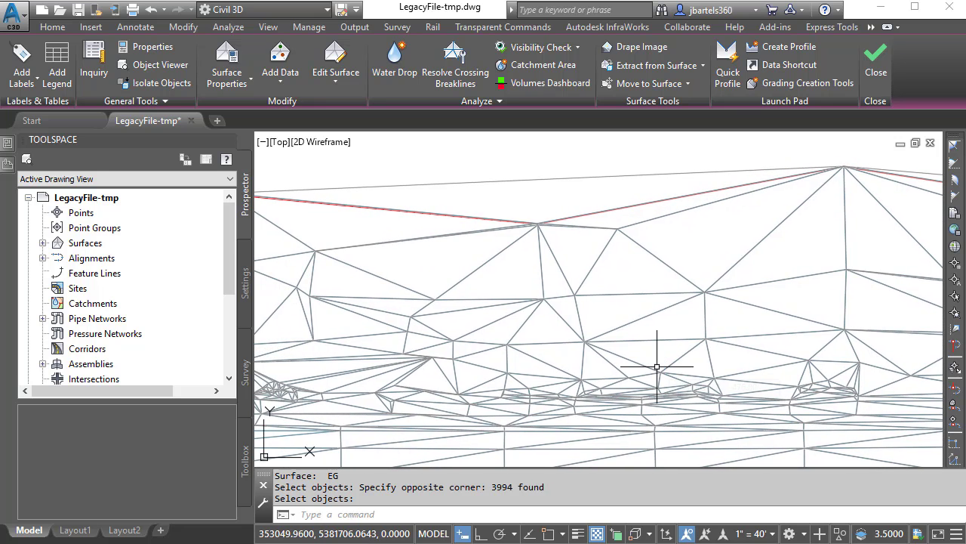
Send the EG surface to the back of the display order
left_click(581, 178)
key("Return")
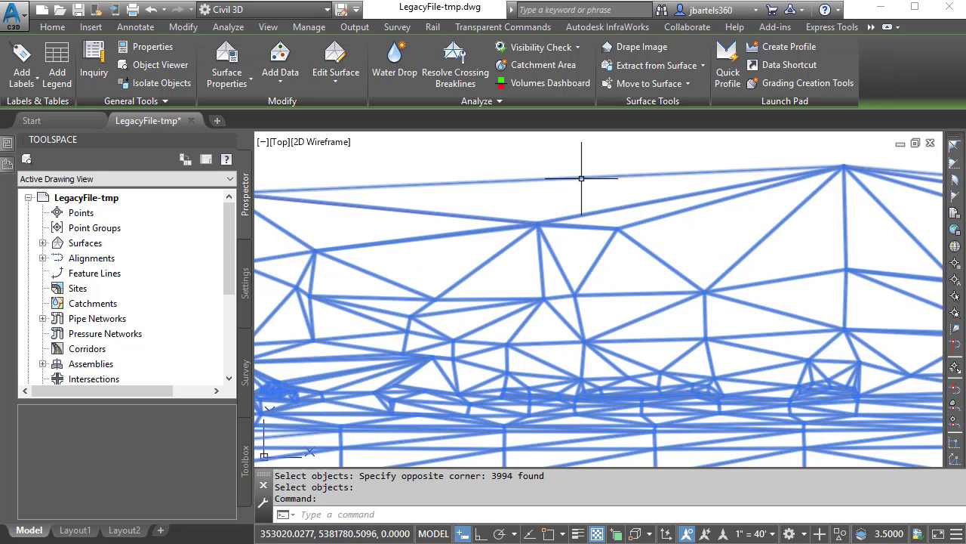
right_click(581, 163)
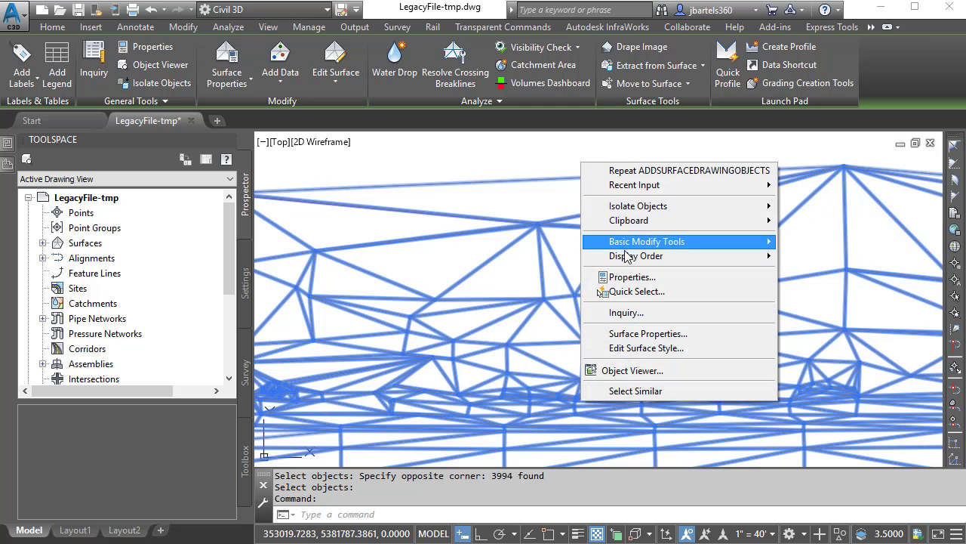
mouse_move(751, 259)
left_click(802, 274)
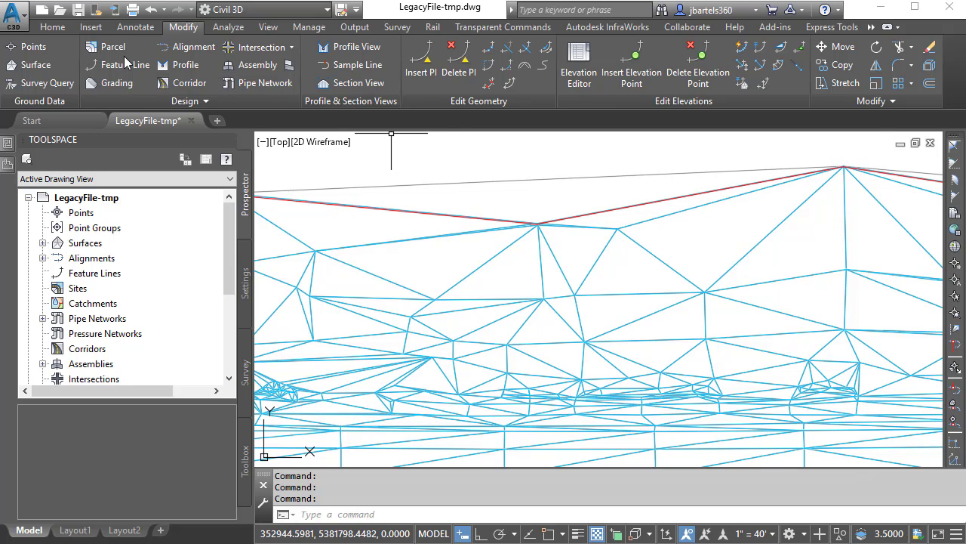
Add an Outer boundary named outside to EG using the red polyline
left_click(35, 66)
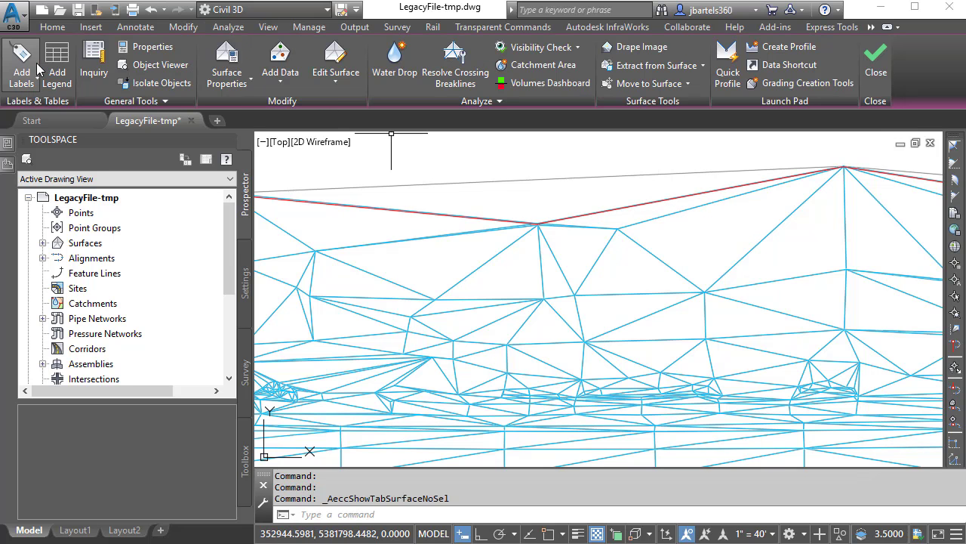
left_click(274, 83)
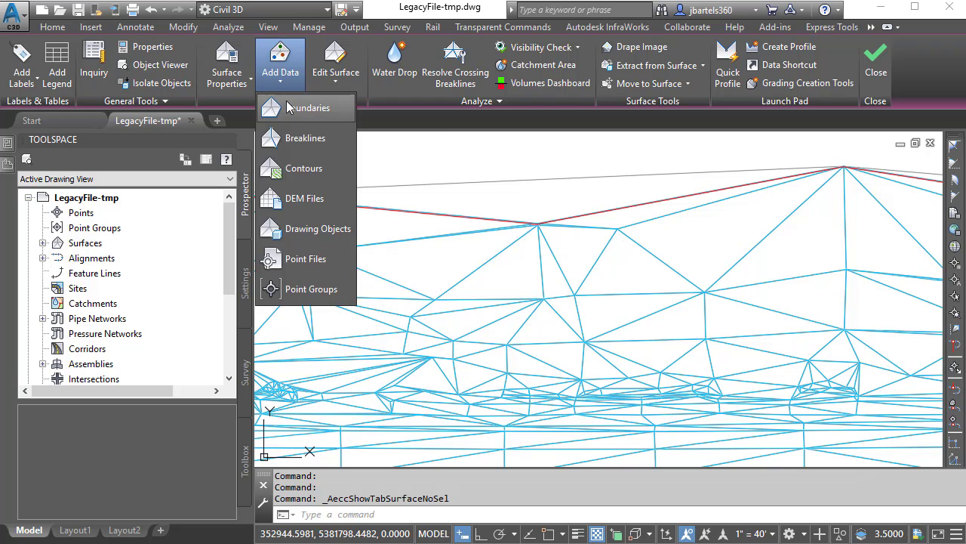
left_click(290, 110)
left_click_drag(473, 227, 301, 175)
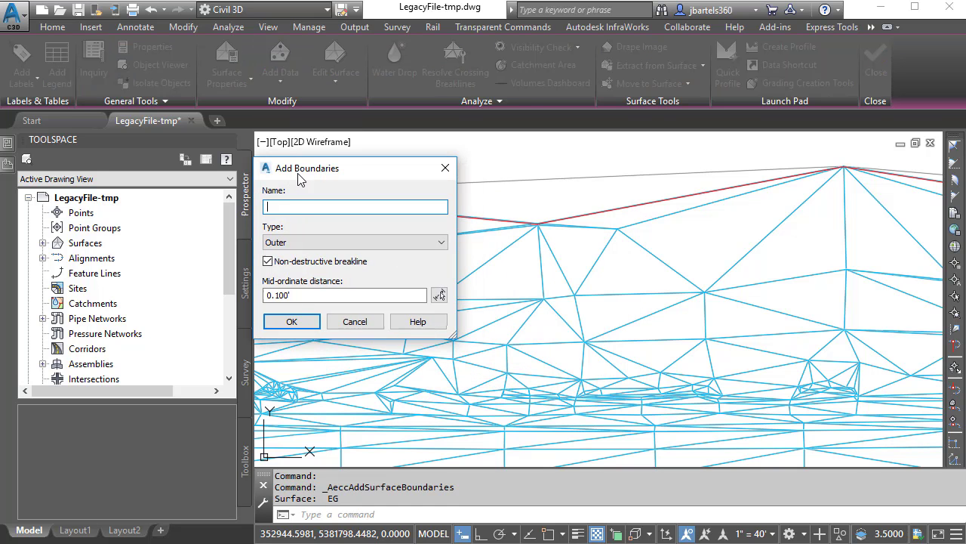
left_click(303, 205)
type("outside")
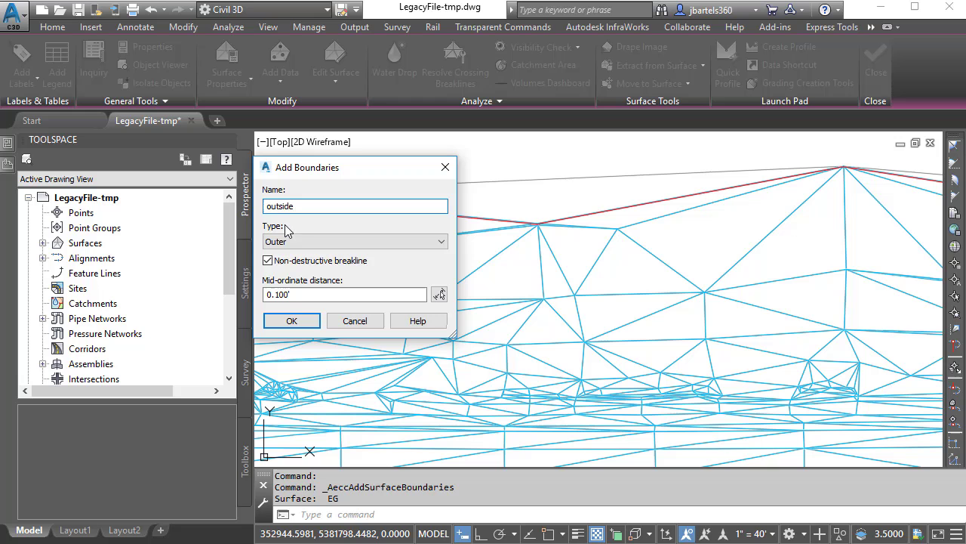
left_click(291, 320)
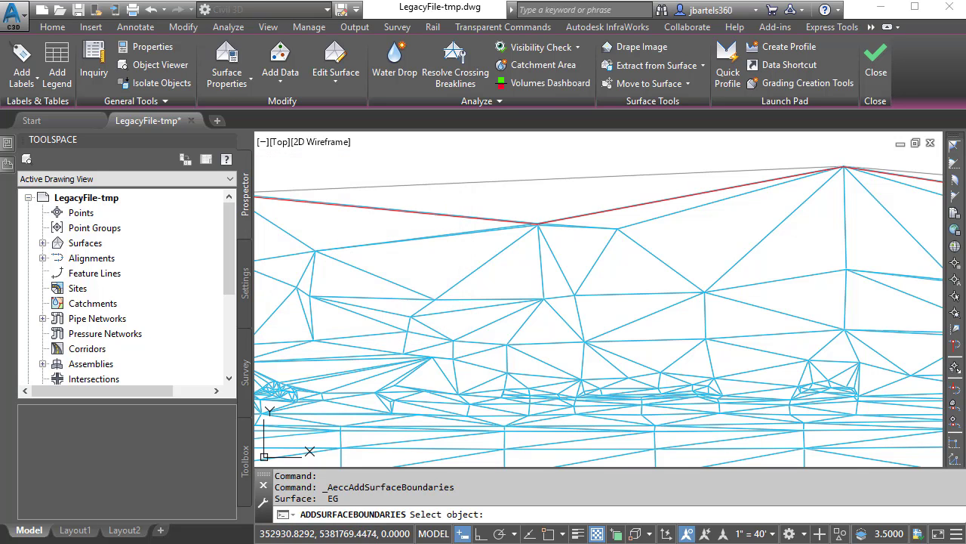
left_click(356, 206)
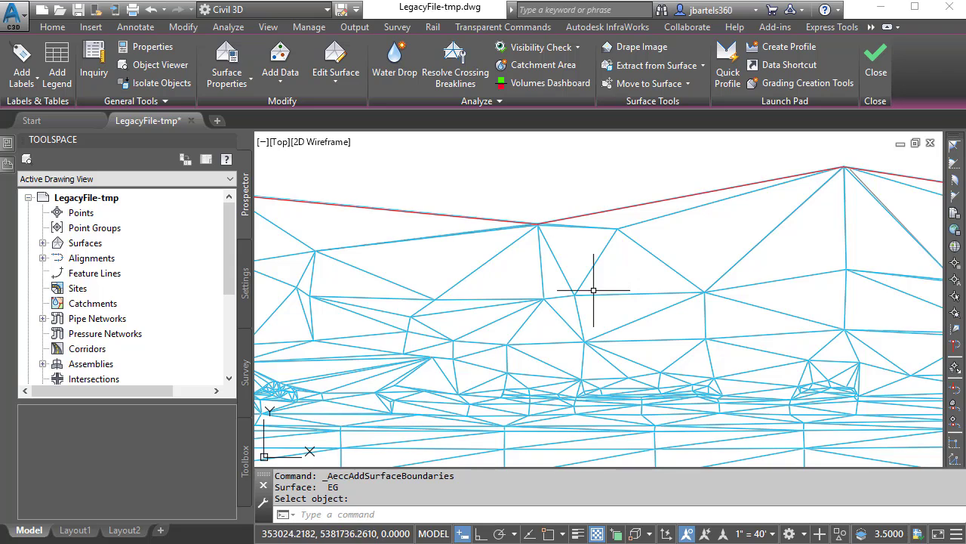
scroll(589, 278, "down", 5)
middle_click_drag(521, 340, 649, 317)
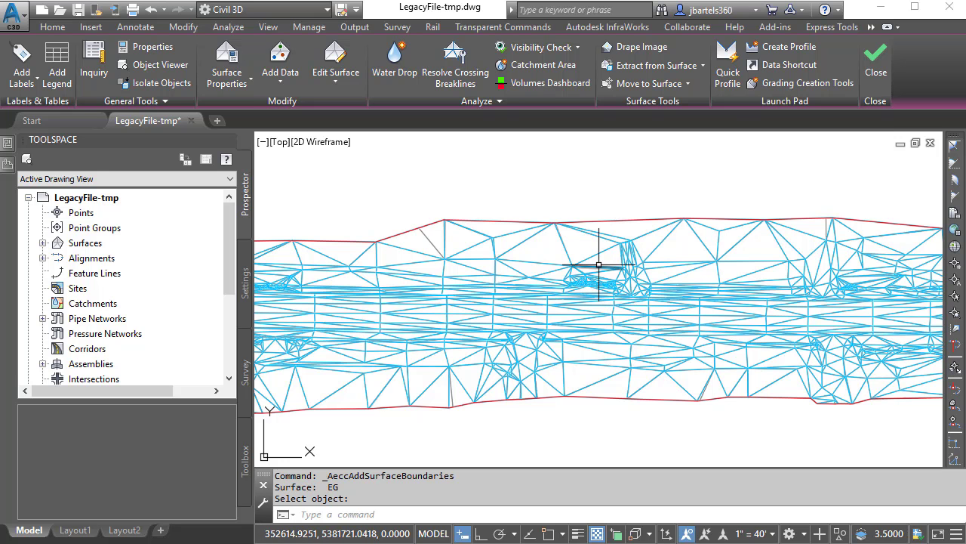
Inspect the bounded EG surface in the Object Viewer, then close it and clear the selection
left_click(571, 237)
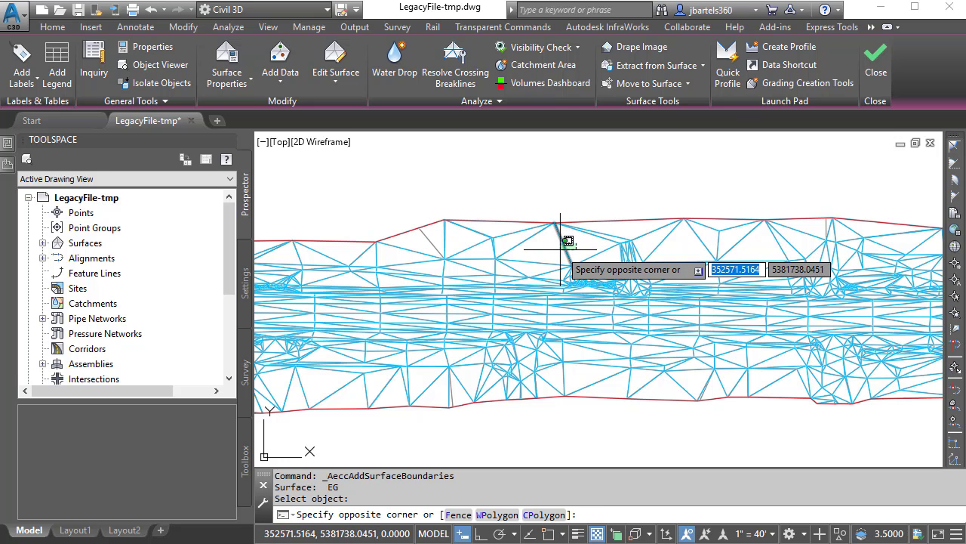
left_click(557, 240)
right_click(547, 247)
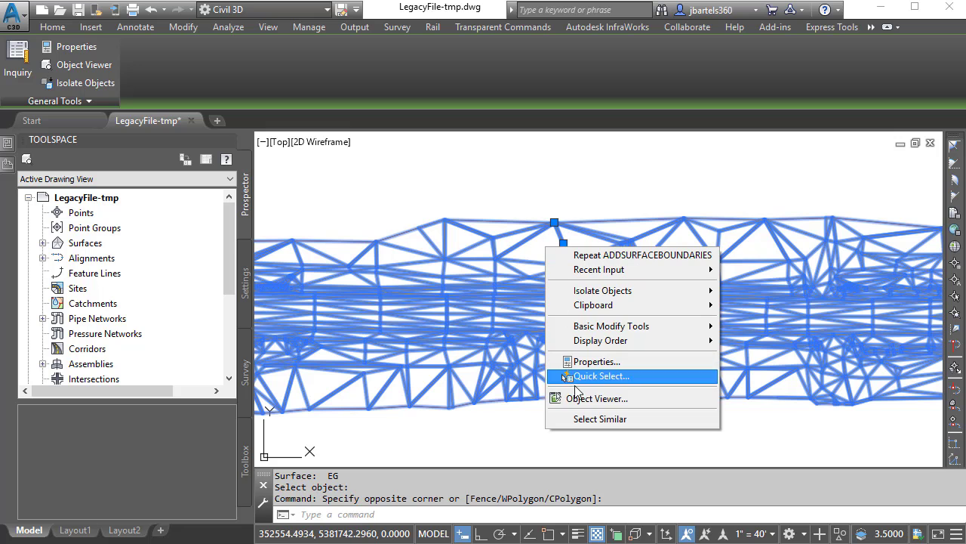
left_click(586, 421)
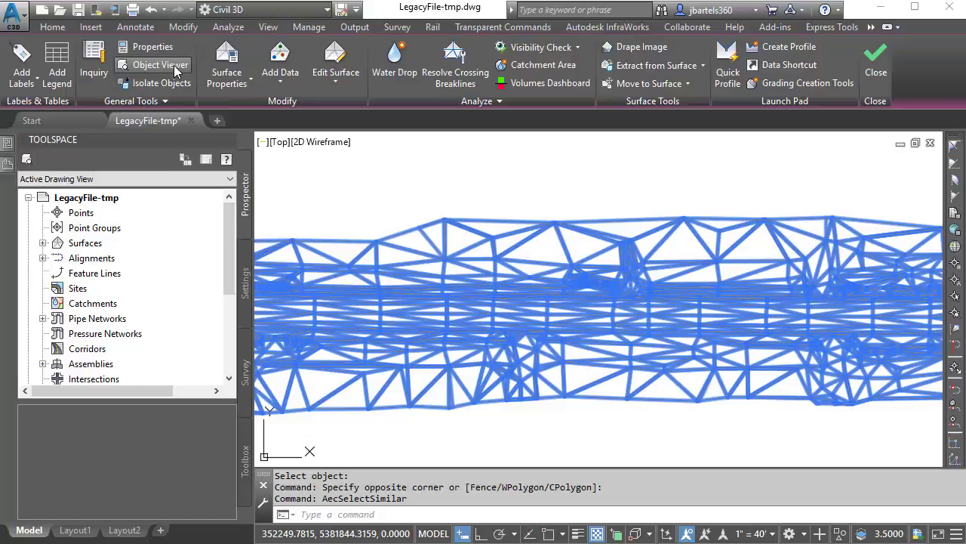
left_click(151, 65)
left_click_drag(416, 267, 540, 374)
scroll(498, 305, "up", 5)
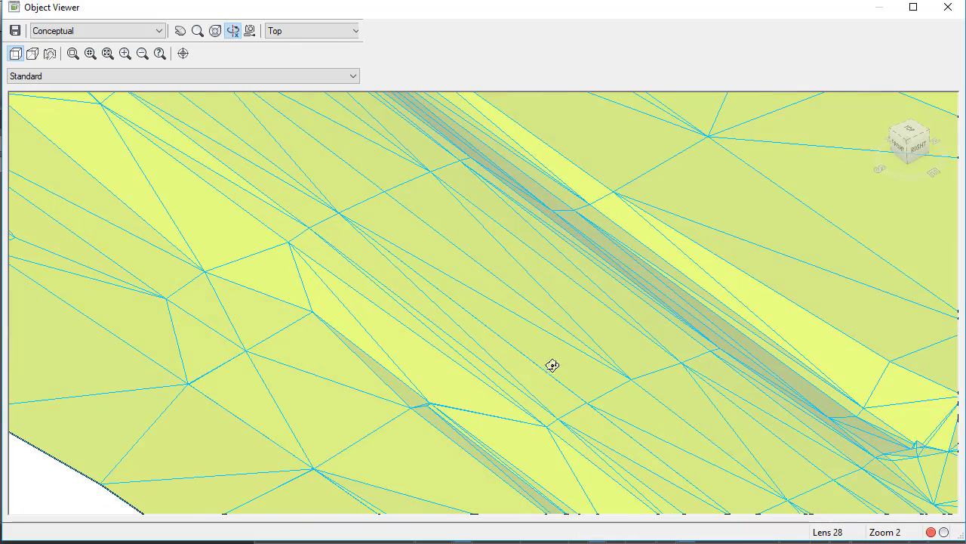
left_click(947, 9)
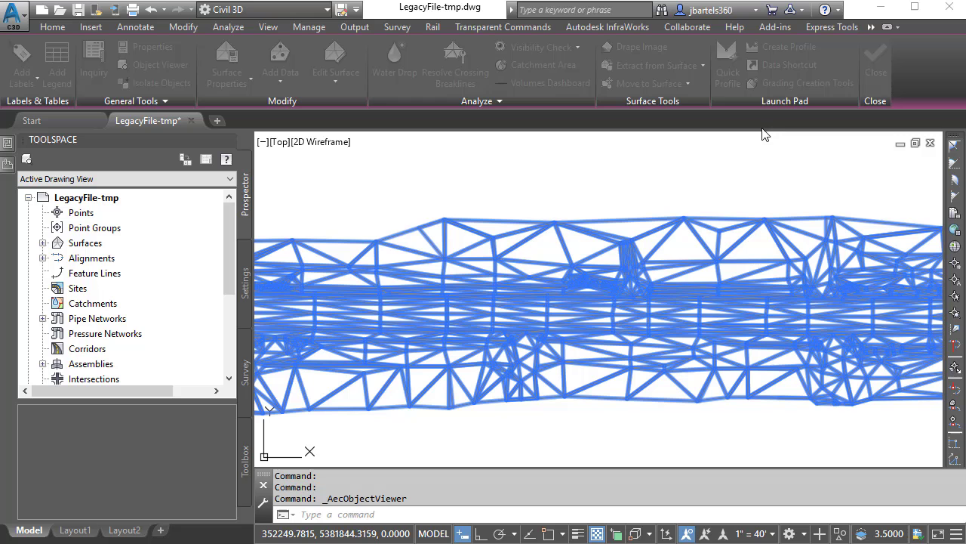
key("Escape")
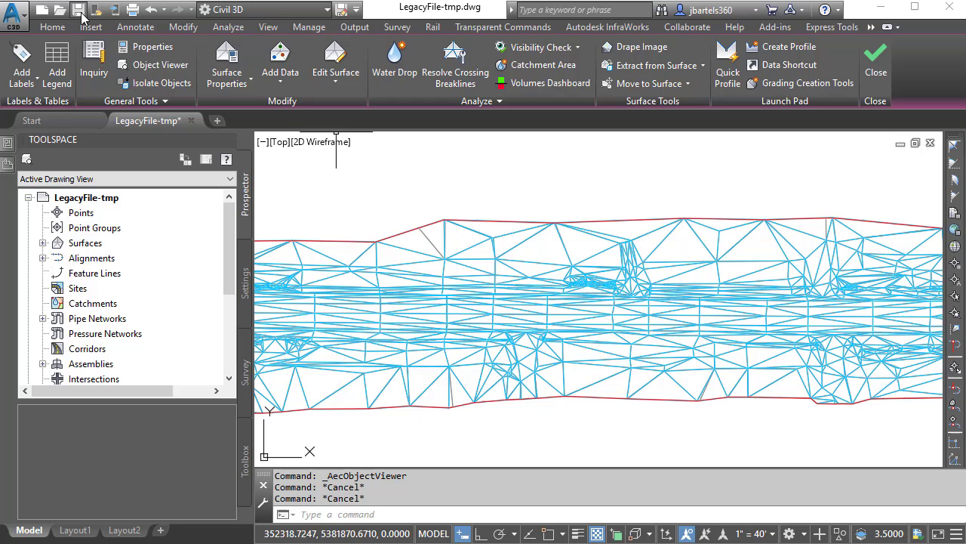
Save LegacyFile-tmp.dwg with Ctrl+S
key("ctrl+s")
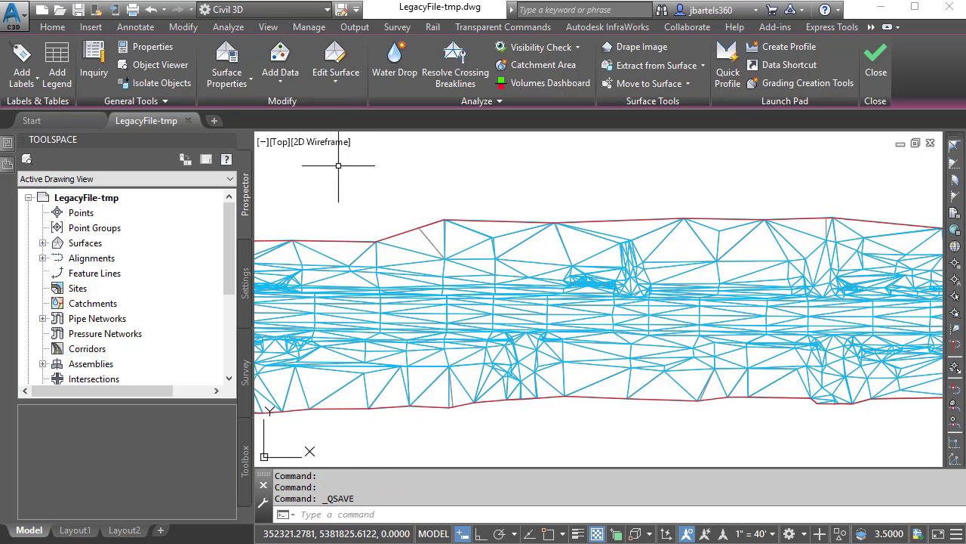
Create a data shortcut for the EG surface and show it under Prospector's shared Surfaces
left_click(310, 29)
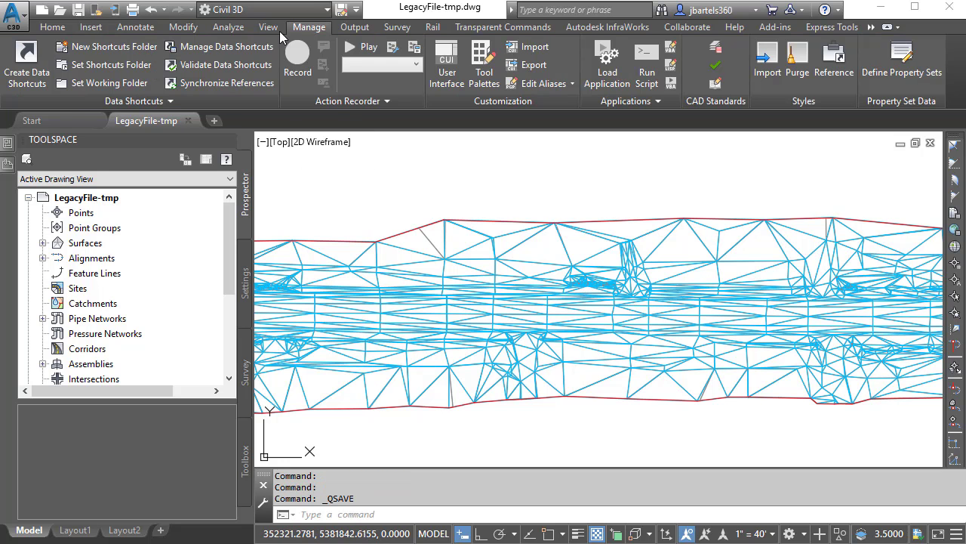
left_click(27, 68)
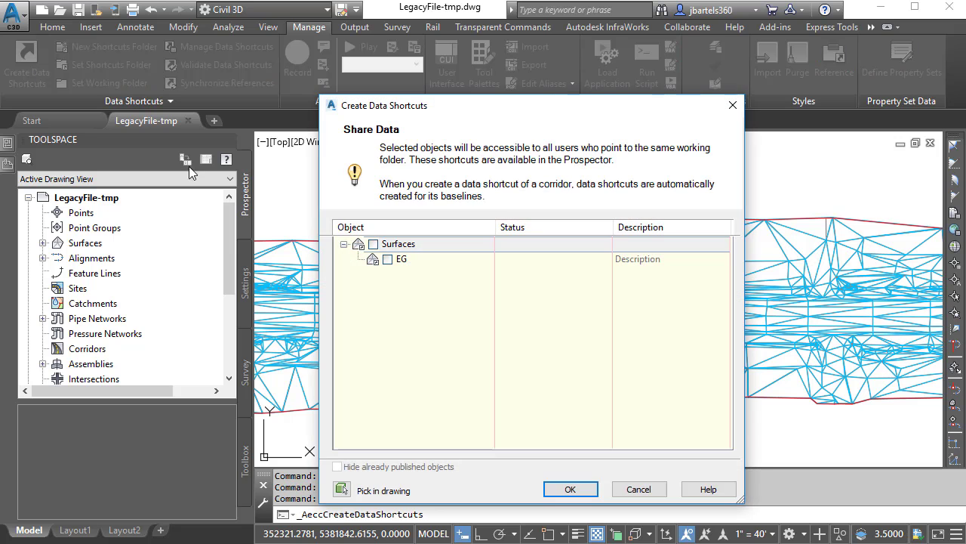
left_click(388, 258)
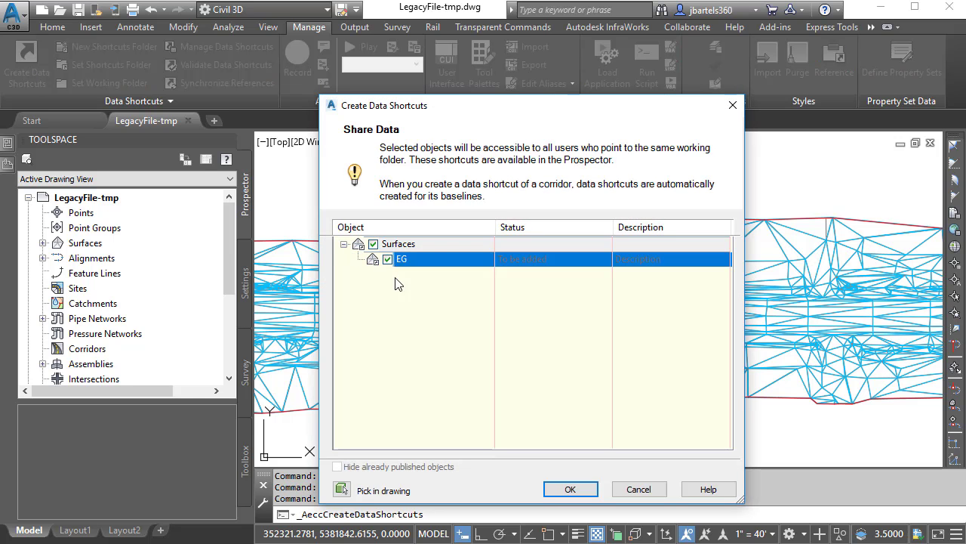
left_click(559, 489)
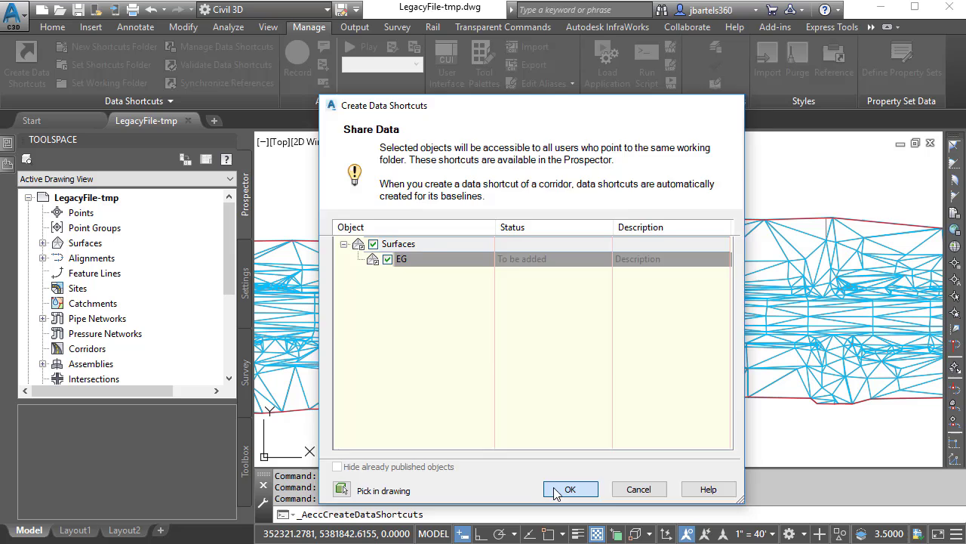
left_click_drag(234, 262, 233, 341)
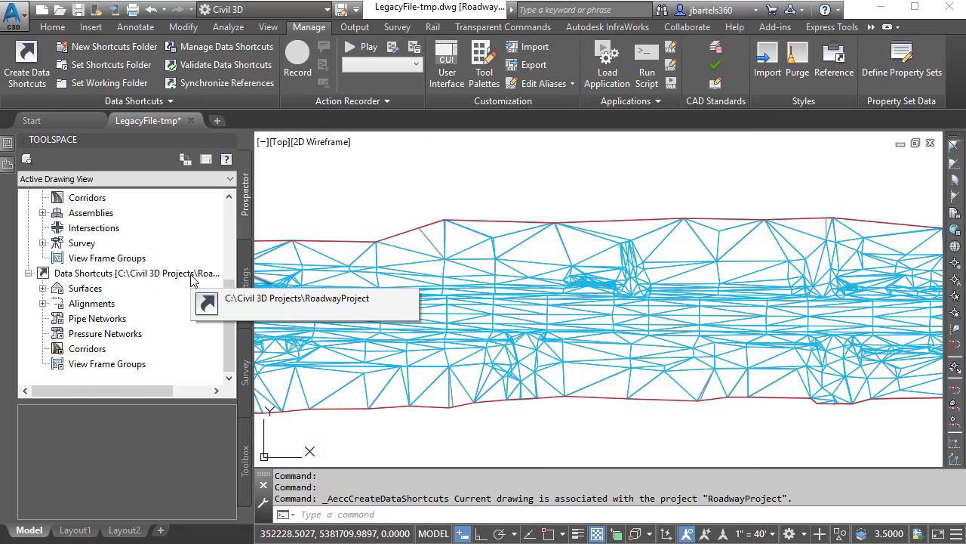
left_click(43, 288)
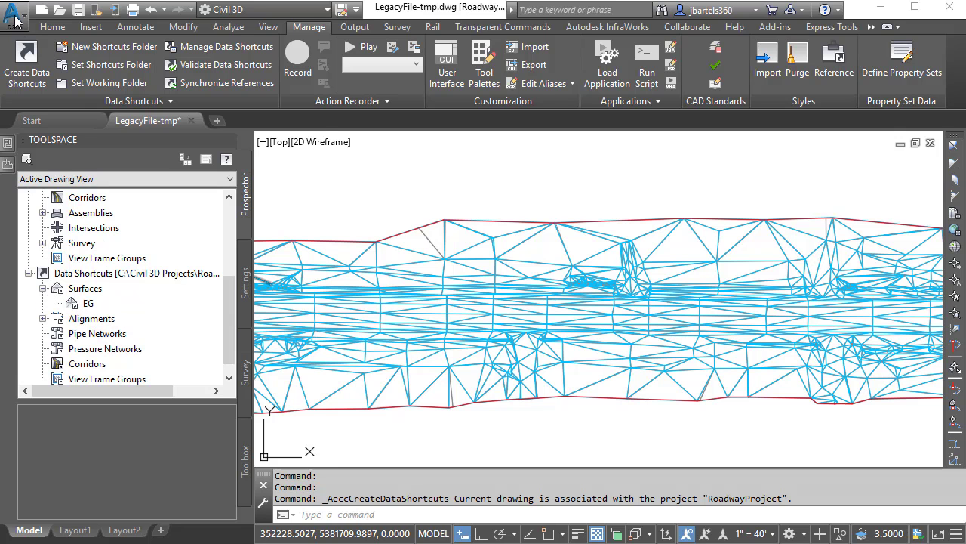
Start a new drawing from $sample_template.dwt
left_click(13, 19)
left_click(30, 92)
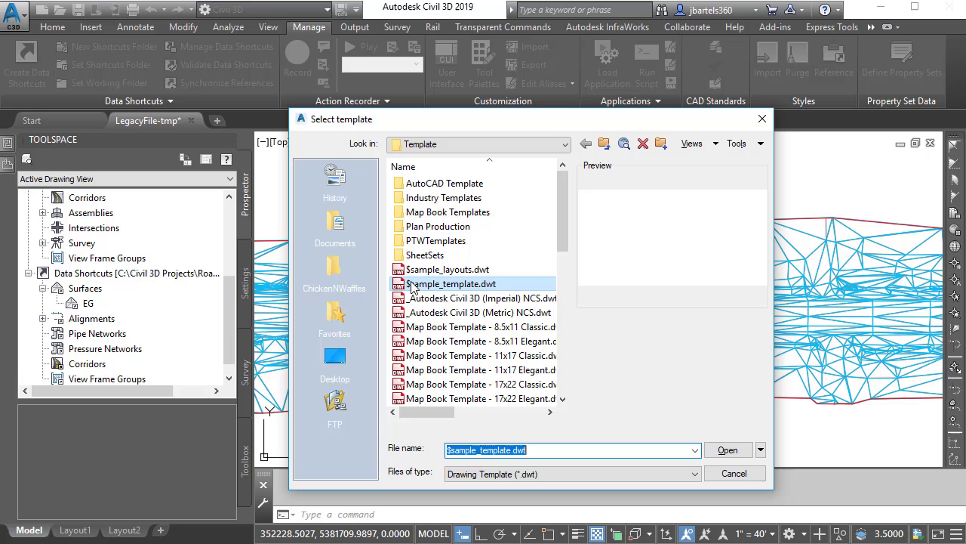
left_click(726, 450)
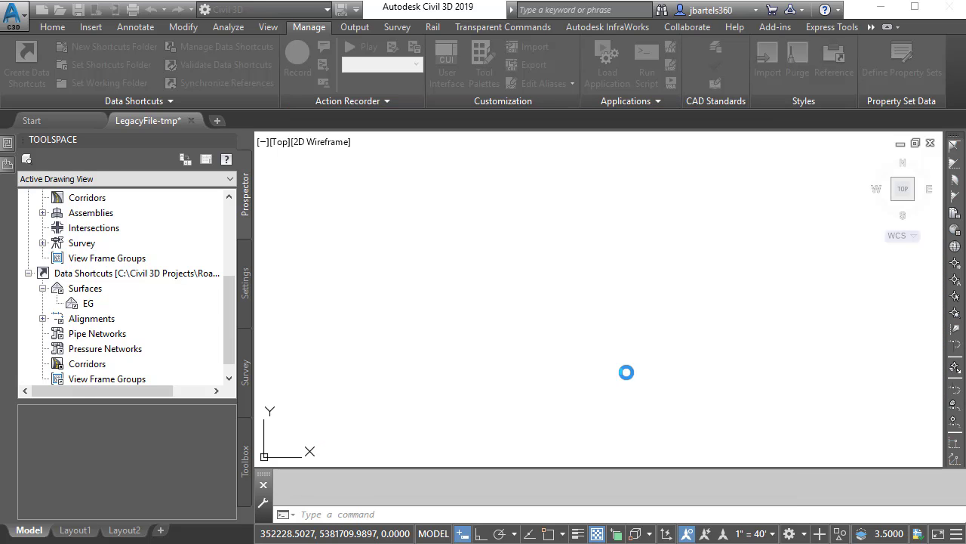
Create a reference to the EG surface shortcut and zoom to its extents
left_click_drag(230, 255, 228, 327)
left_click(43, 287)
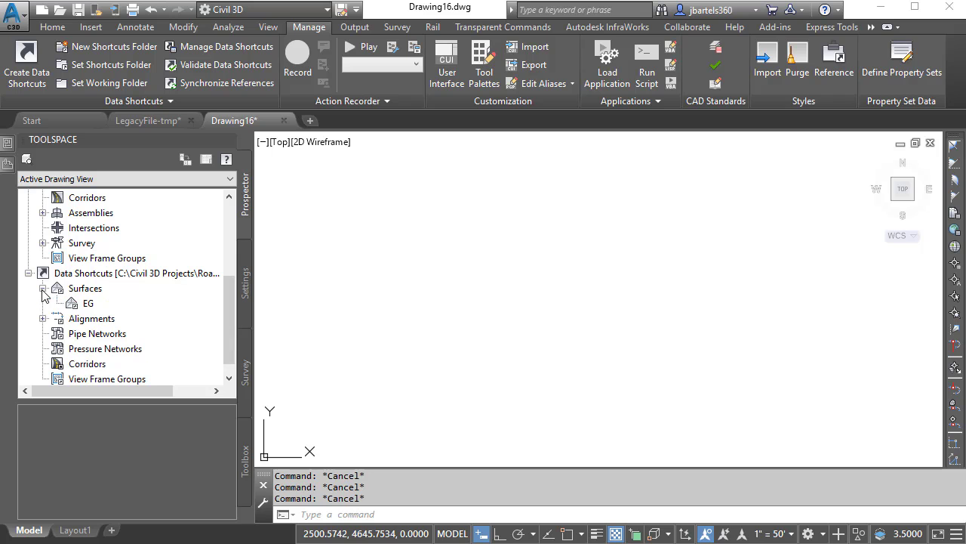
left_click(85, 304)
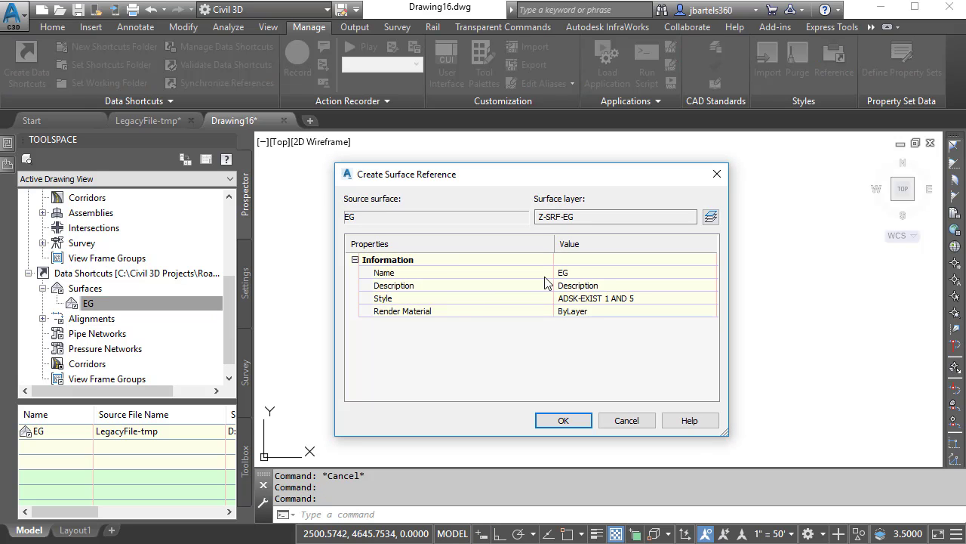
left_click(555, 419)
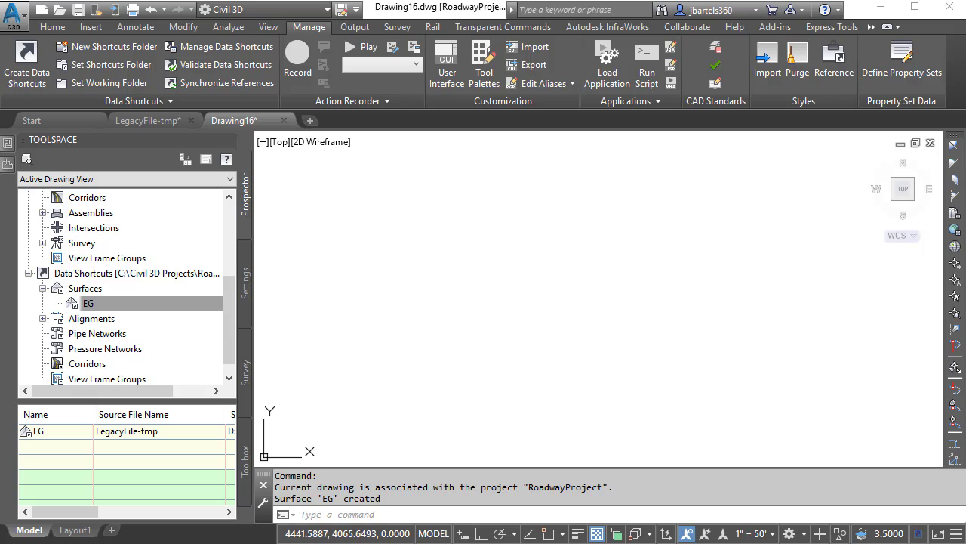
middle_click(547, 338)
middle_click(547, 338)
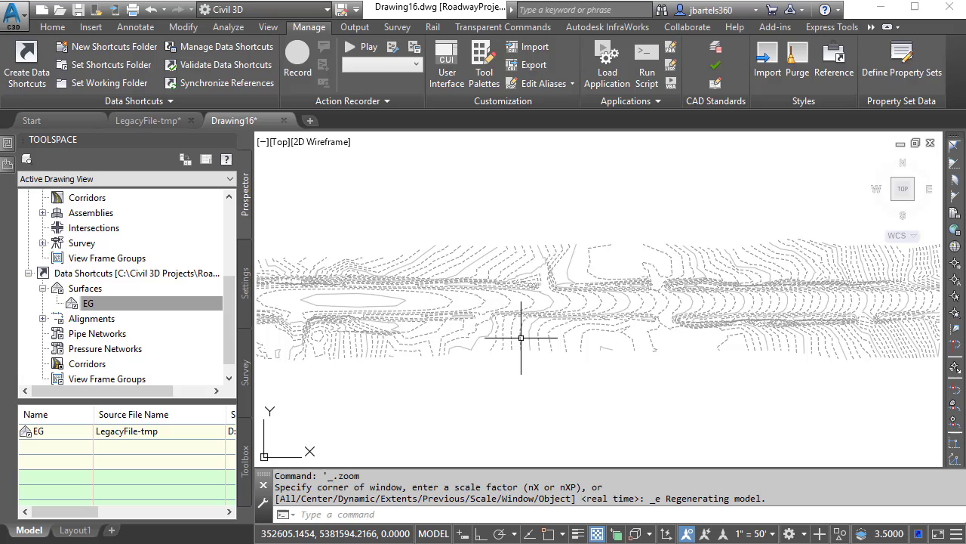
Promote the EG surface reference in Drawing16 to a full, editable surface
left_click(515, 321)
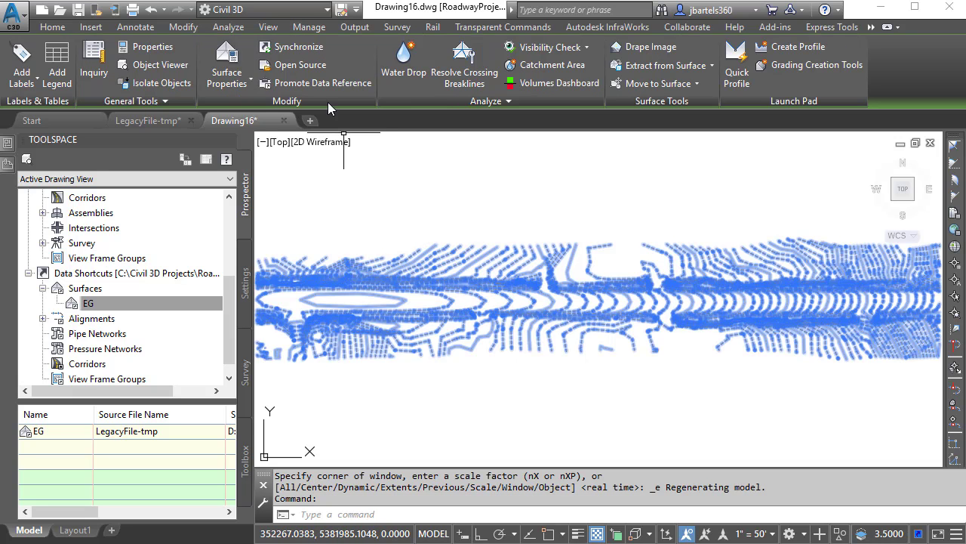
left_click(320, 84)
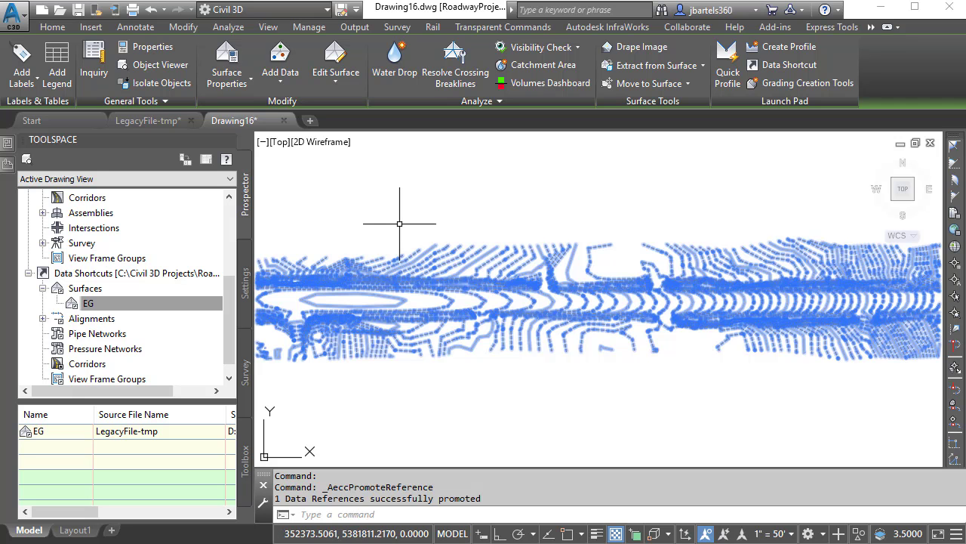
key("Escape")
key("Escape")
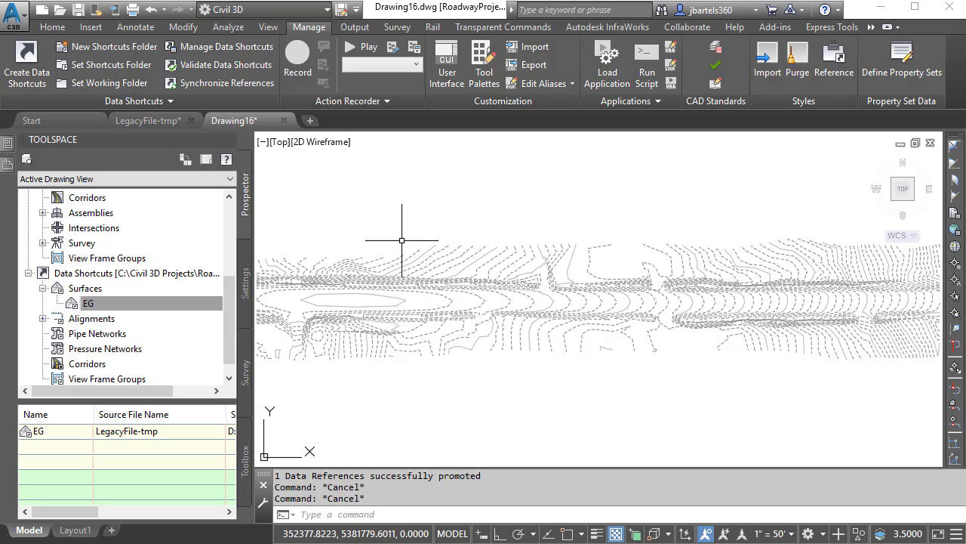
Remove the old EG entry from the project's Data Shortcuts
left_click(121, 309)
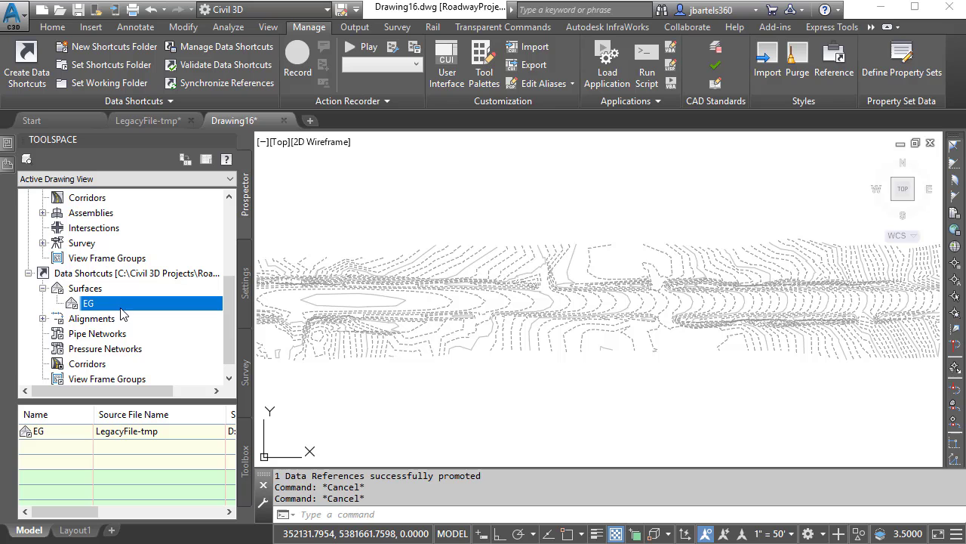
right_click(92, 310)
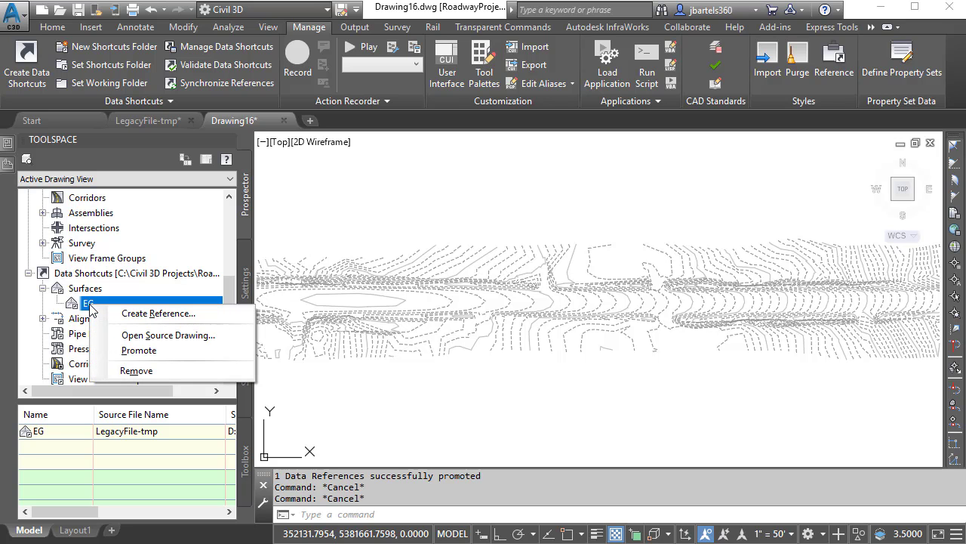
left_click(130, 371)
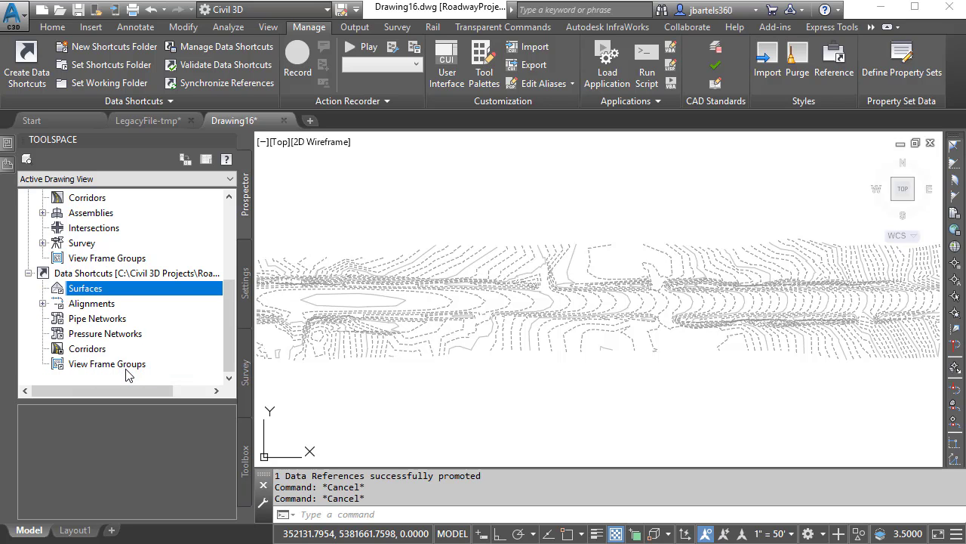
Save the drawing as SurfaceModel.dwg
left_click(79, 10)
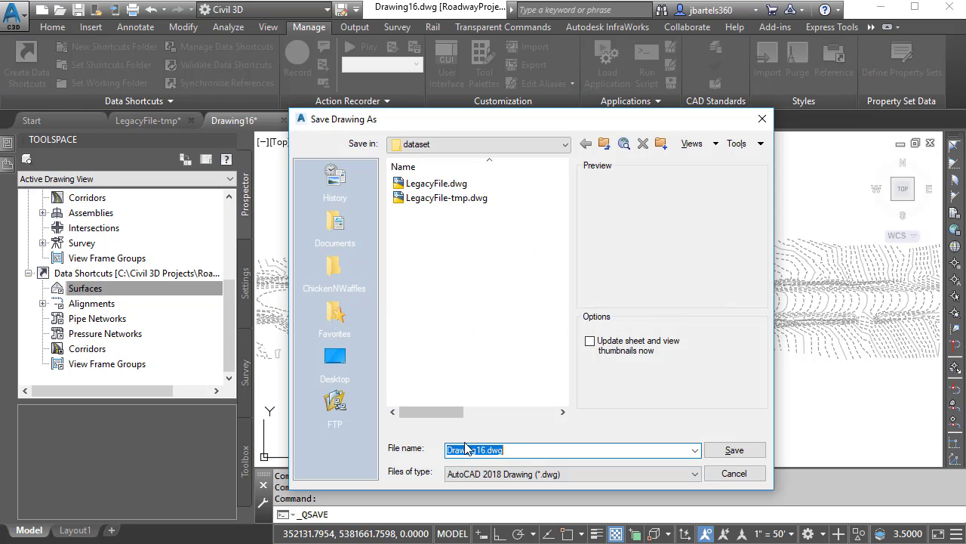
type("SurfaceModel")
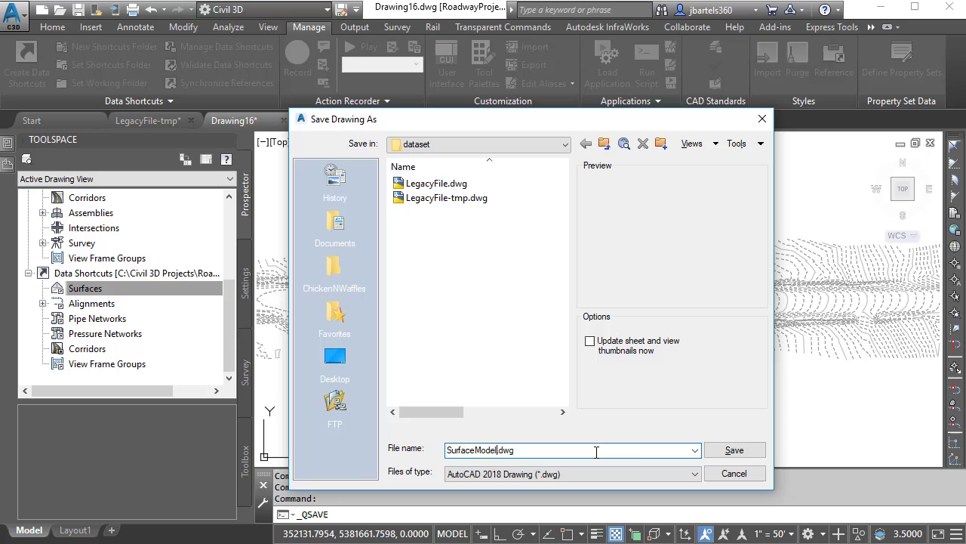
left_click(716, 451)
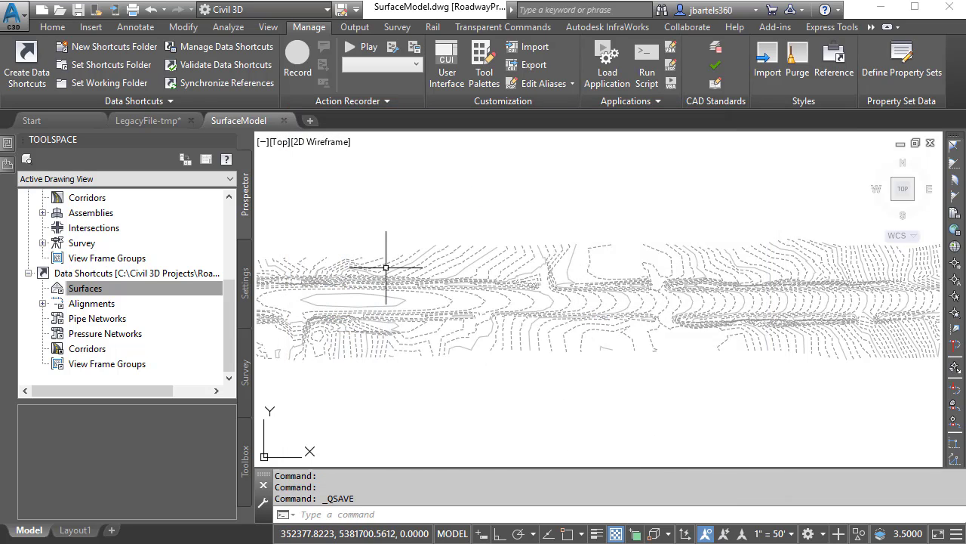
Publish the EG surface from SurfaceModel as a new data shortcut
left_click(31, 57)
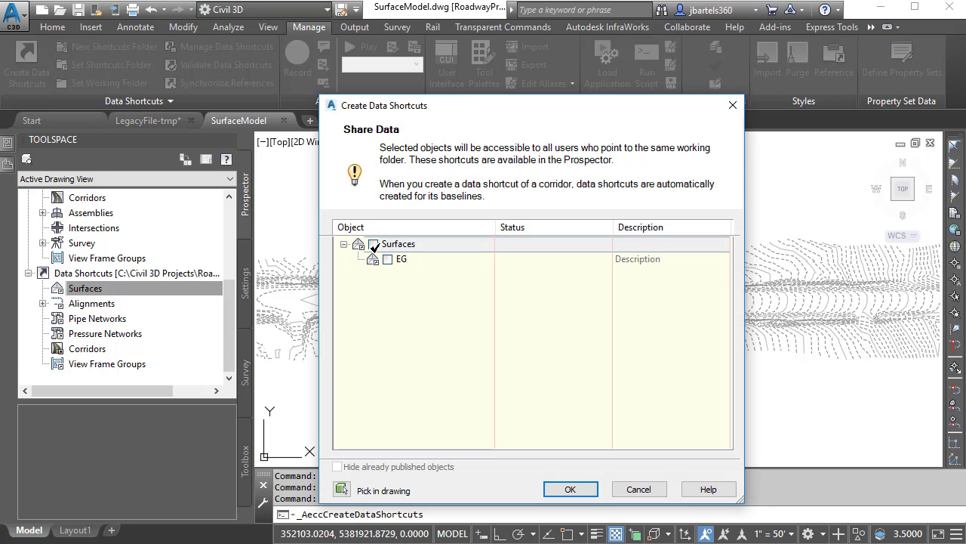
left_click(388, 259)
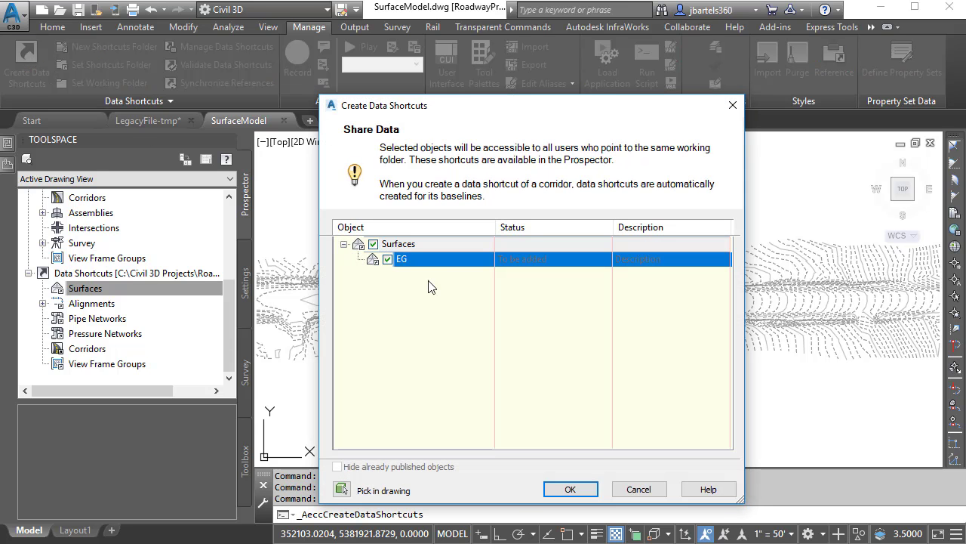
left_click(570, 489)
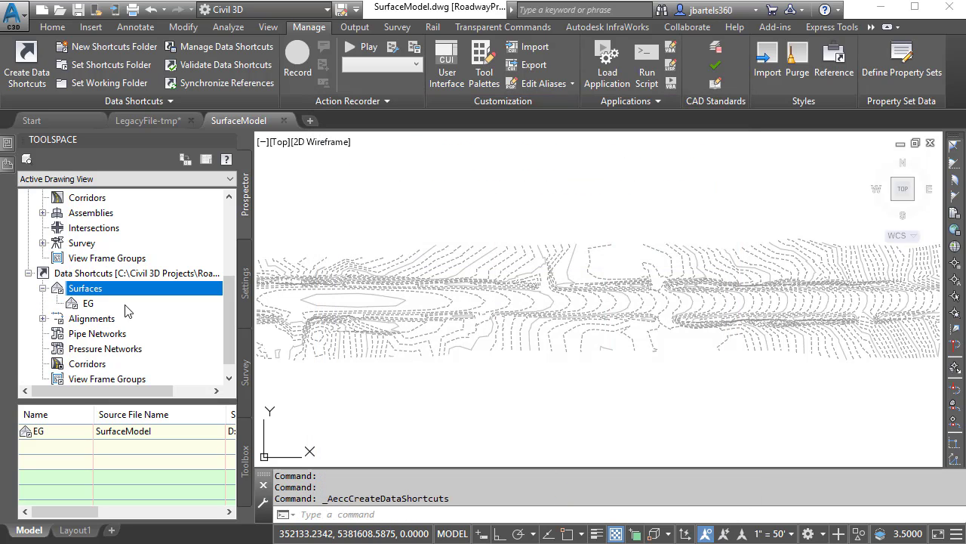